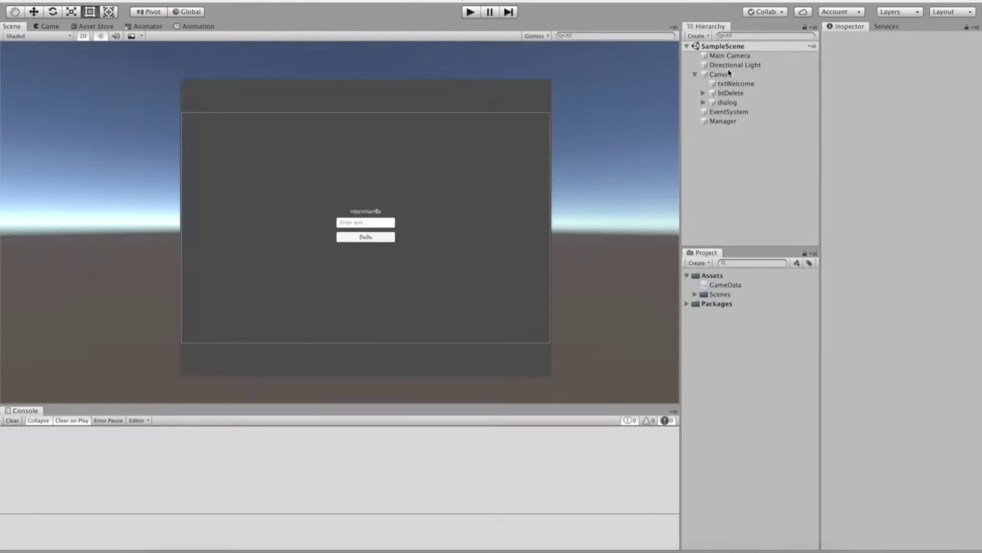
Select the dialog object in the SampleScene hierarchy
{"action": "left_click", "coordinate": [729, 113]}
Toggle the dialog's active checkbox off and back on, then select Manager and preview the GameData script
{"action": "left_click", "coordinate": [728, 103]}
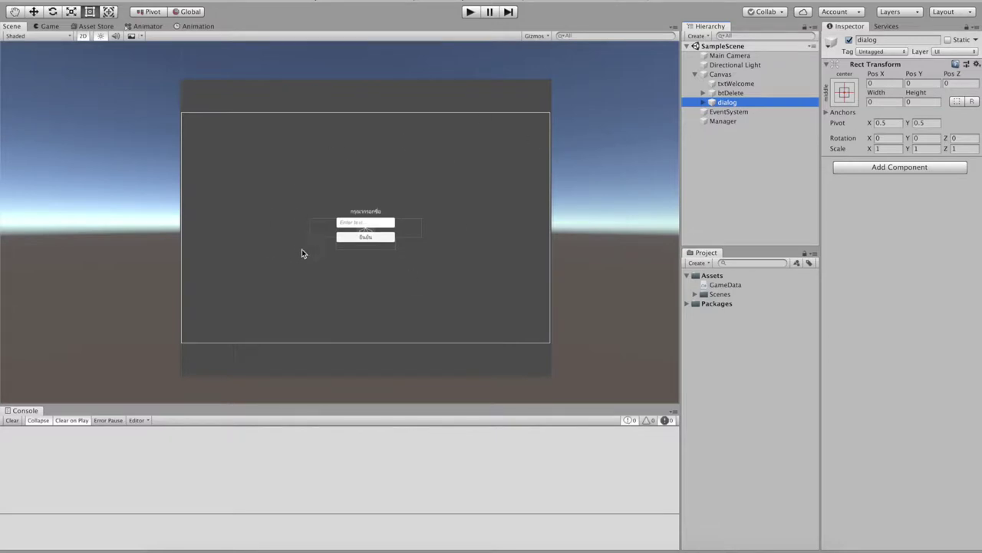
{"action": "left_click", "coordinate": [849, 39]}
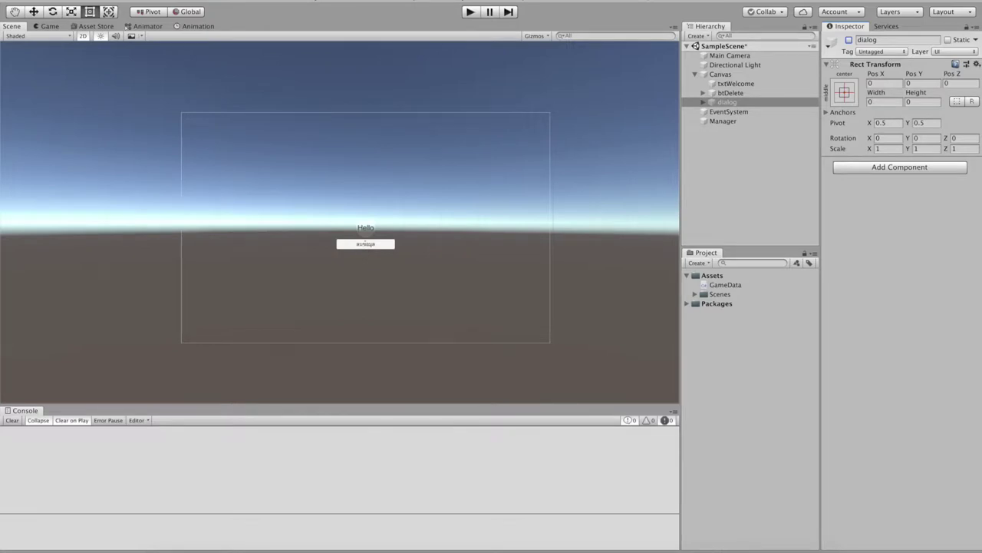
{"action": "left_click", "coordinate": [849, 40]}
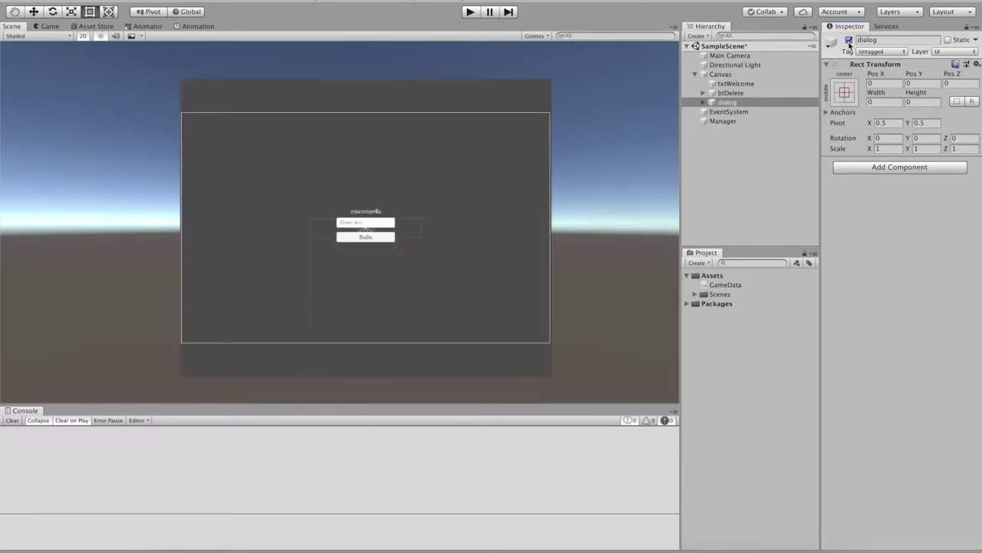
{"action": "left_click", "coordinate": [722, 122]}
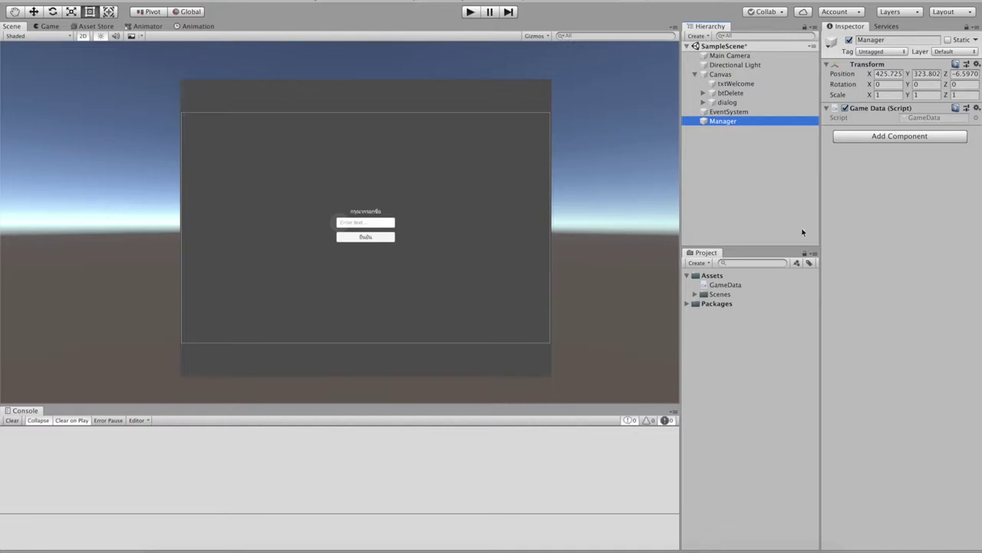
{"action": "left_click", "coordinate": [723, 286]}
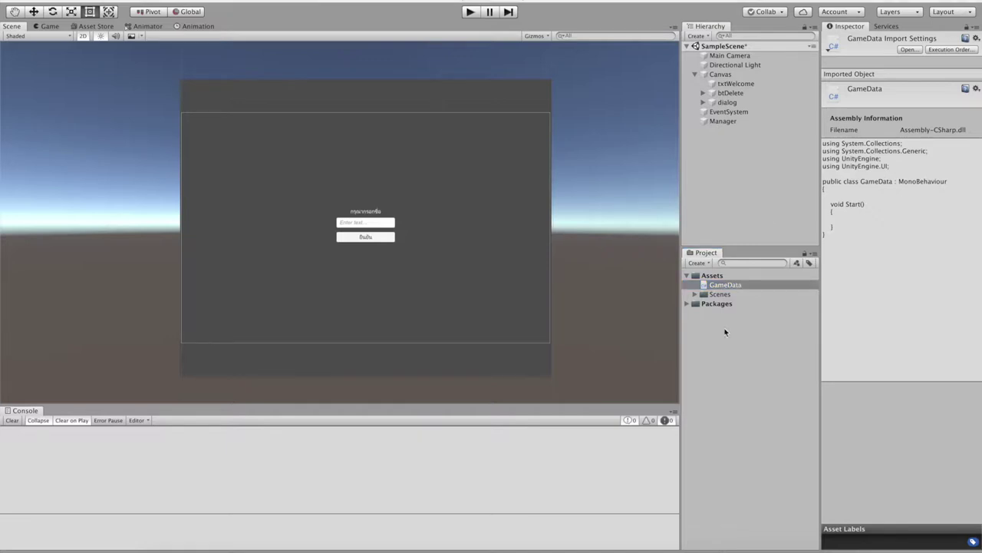
Open GameData.cs in Visual Studio for Mac and remove the old UnityEngine.UI import and a draft declaration
{"action": "double_click", "coordinate": [708, 286]}
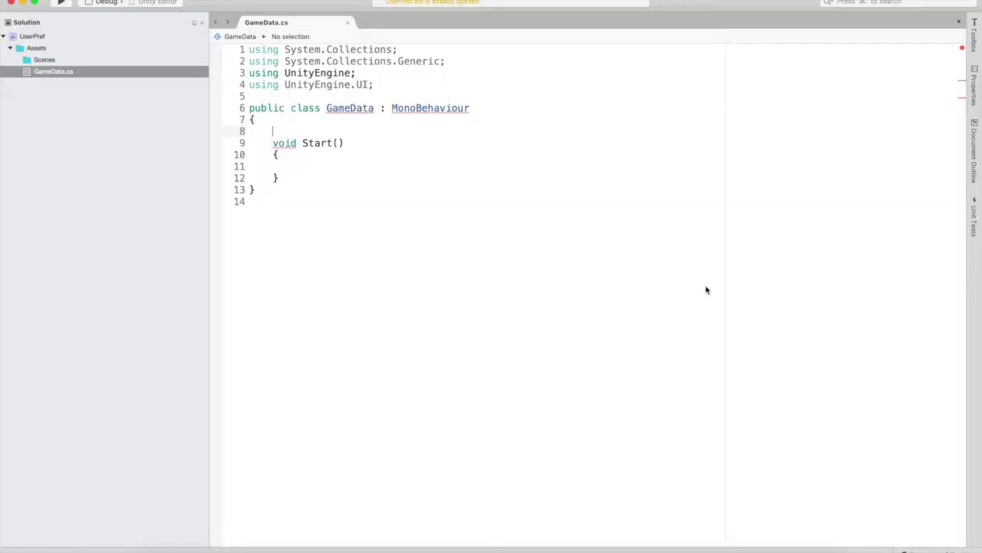
{"action": "left_click", "coordinate": [339, 169]}
{"action": "left_click", "coordinate": [328, 135]}
{"action": "left_click_drag", "start_coordinate": [388, 86], "coordinate": [384, 74]}
{"action": "key", "text": "BackSpace"}
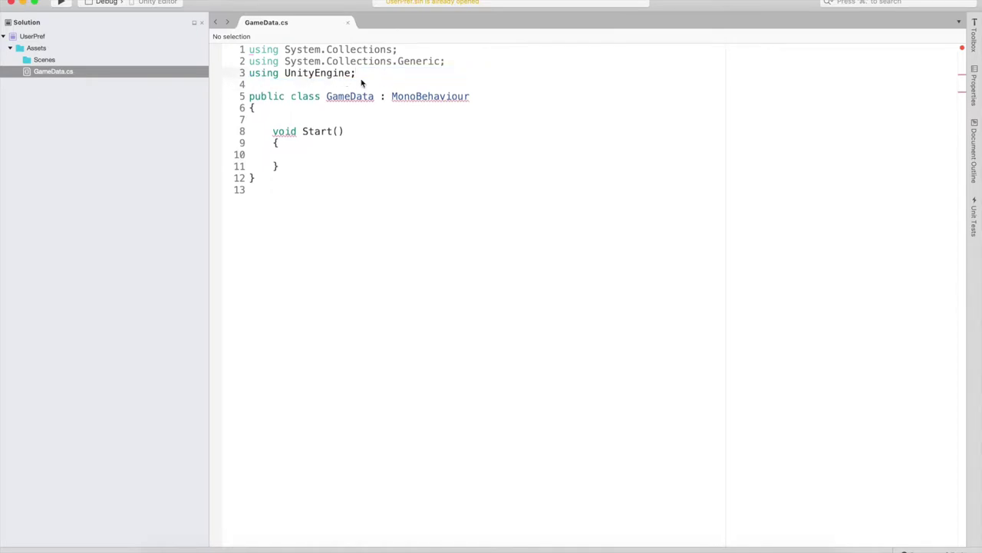
{"action": "left_click", "coordinate": [351, 122]}
{"action": "type", "text": "p"}
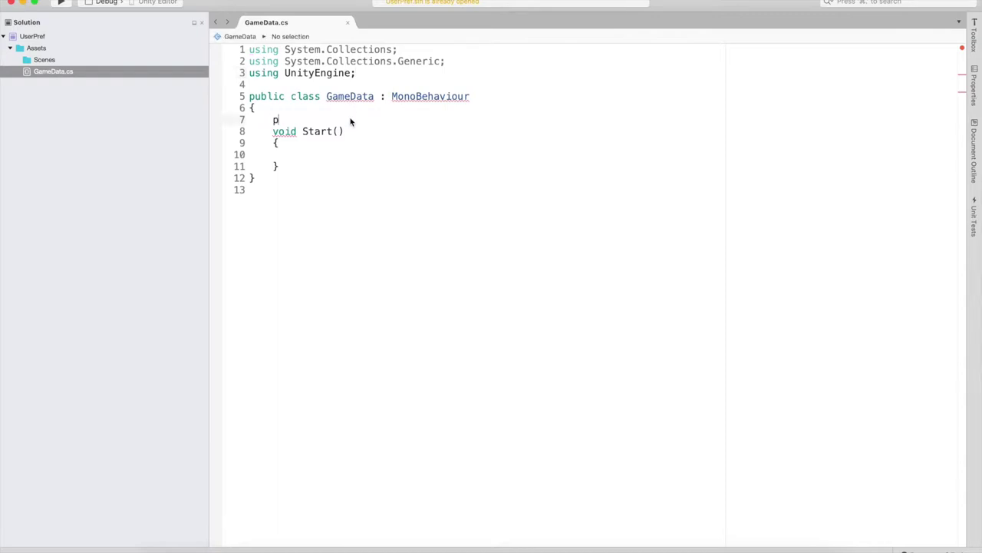
{"action": "type", "text": "ublic"}
{"action": "type", "text": " Text"}
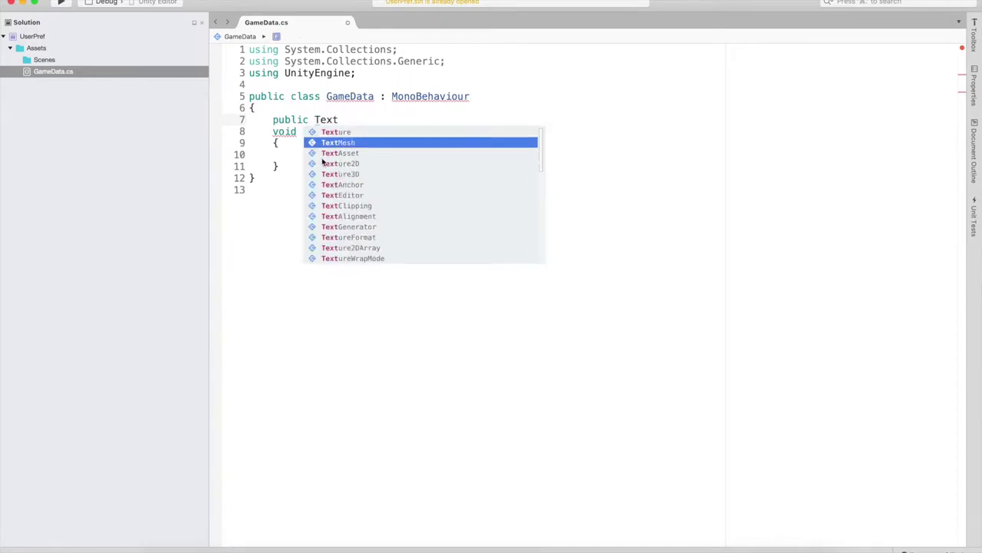
{"action": "left_click_drag", "start_coordinate": [355, 121], "coordinate": [280, 120]}
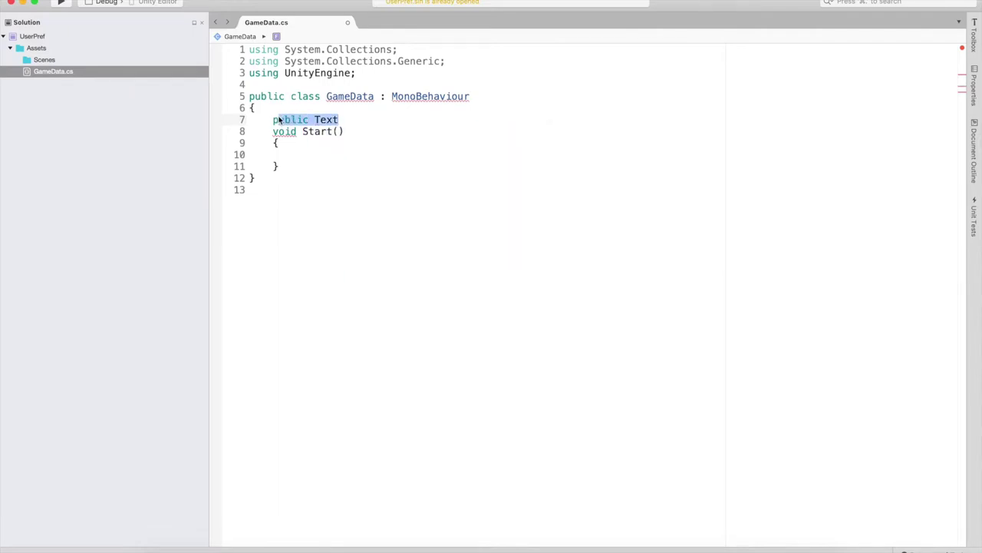
{"action": "key", "text": "BackSpace"}
Add 'using UnityEngine.UI;' by duplicating the UnityEngine import line
{"action": "left_click_drag", "start_coordinate": [362, 74], "coordinate": [247, 74]}
{"action": "key", "text": "ctrl+c"}
{"action": "left_click", "coordinate": [374, 75]}
{"action": "key", "text": "Return"}
{"action": "key", "text": "ctrl+v"}
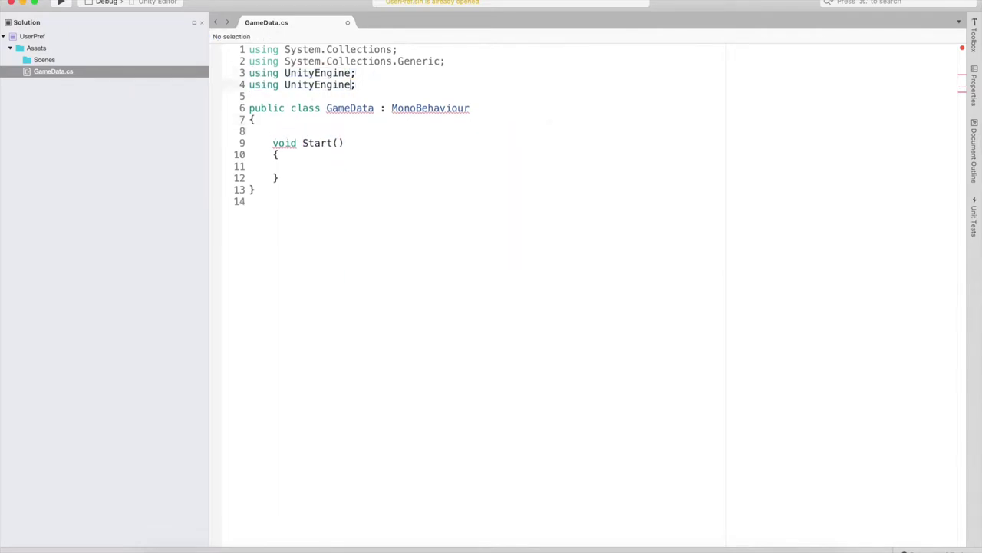
{"action": "type", "text": ".UI"}
{"action": "key", "text": "Return"}
Declare 'public Text txtWelcome;', fixing the txtWelcom typo
{"action": "left_click", "coordinate": [338, 130]}
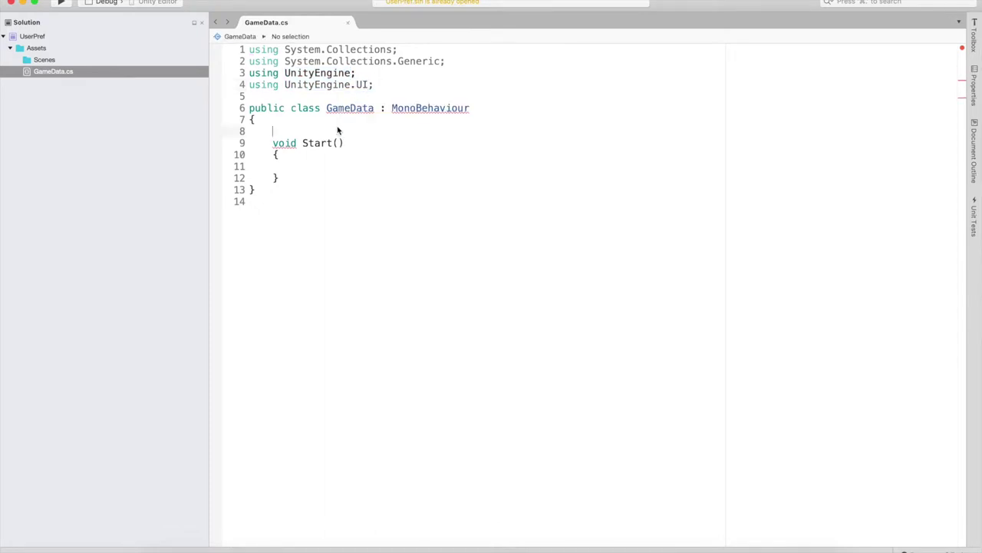
{"action": "type", "text": "public Tex"}
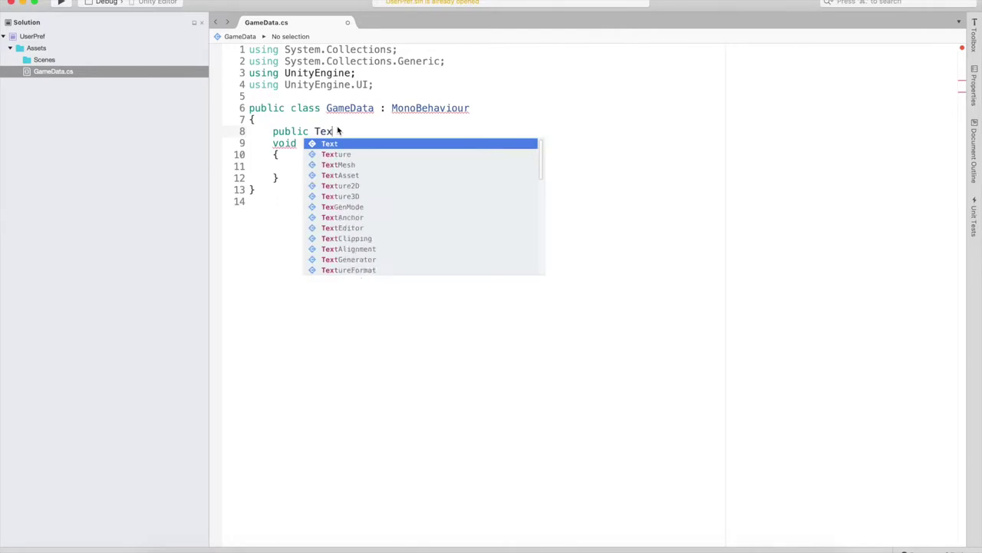
{"action": "type", "text": "t txt"}
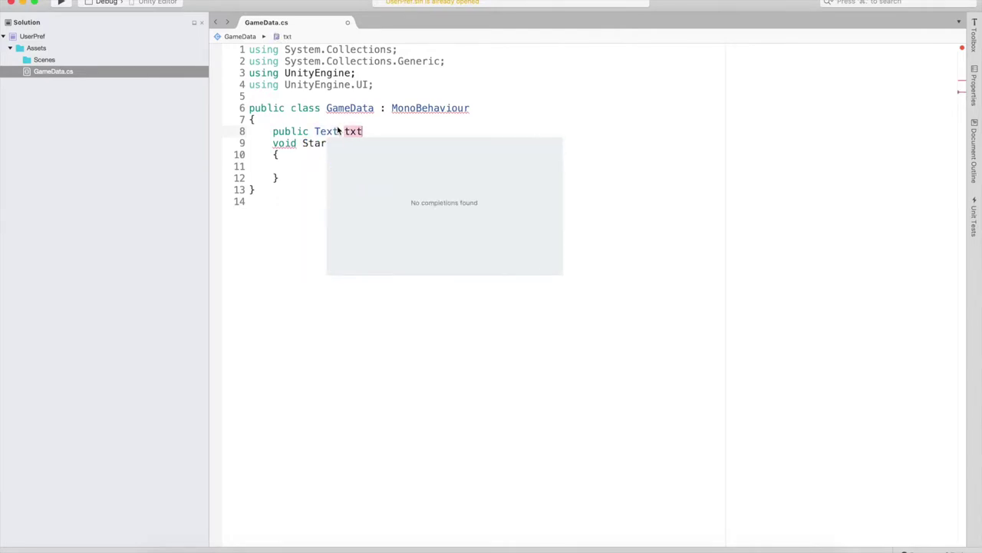
{"action": "type", "text": "We"}
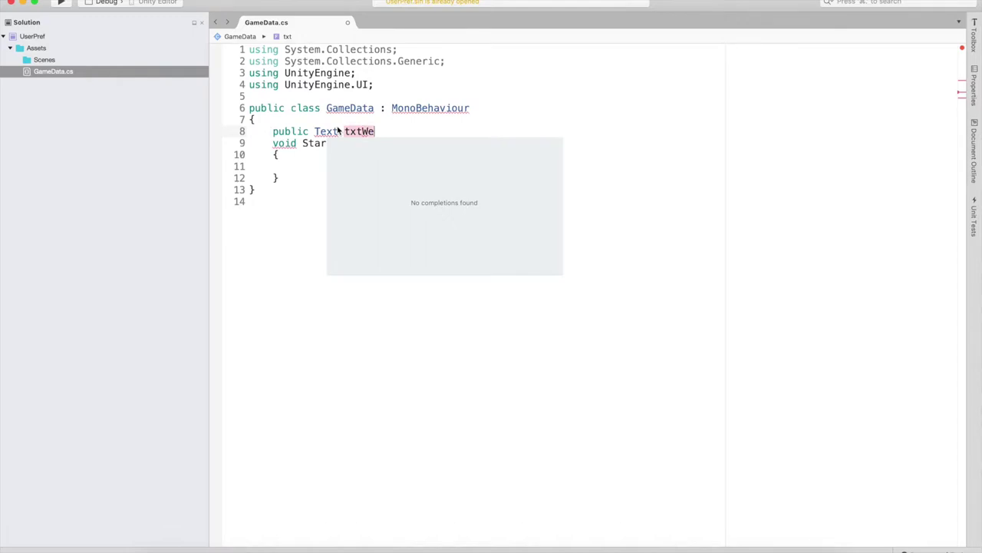
{"action": "type", "text": "lcom;"}
{"action": "key", "text": "Return"}
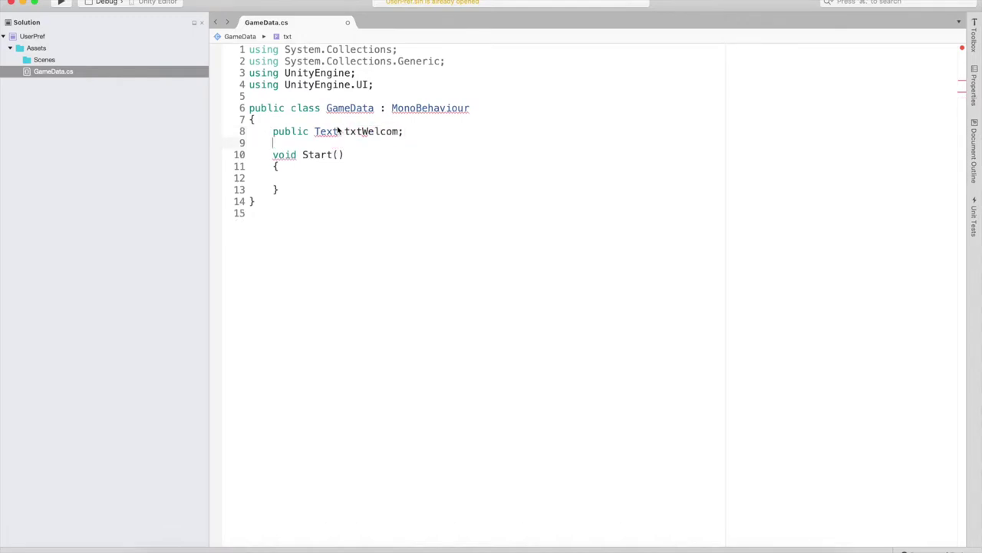
{"action": "left_click", "coordinate": [397, 132]}
{"action": "type", "text": "e"}
{"action": "left_click", "coordinate": [421, 133]}
Add 'public InputField txtInput;' and 'public GameObject dialog;' fields
{"action": "key", "text": "Return"}
{"action": "type", "text": "public Inpu"}
{"action": "key", "text": "Down"}
{"action": "key", "text": "Return"}
{"action": "type", "text": "txtInput"}
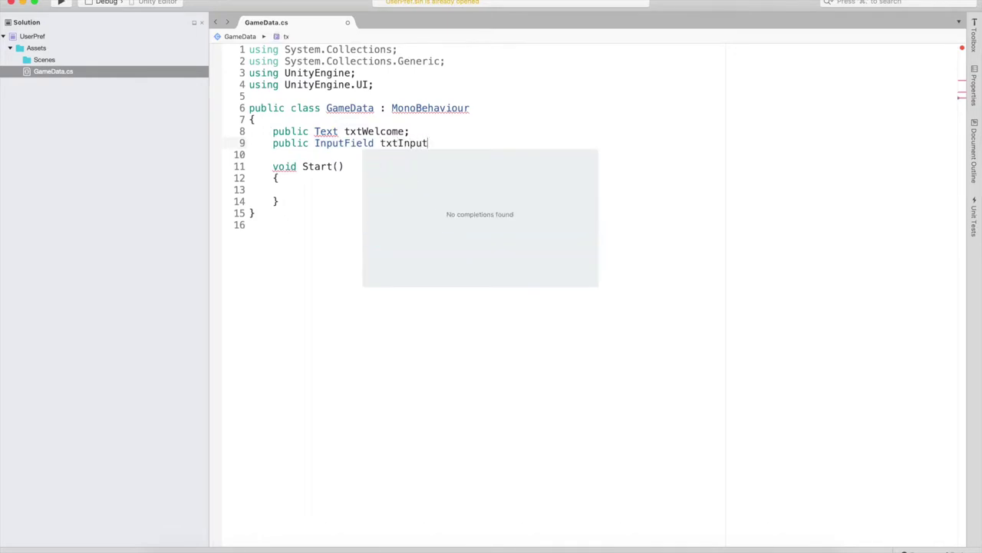
{"action": "type", "text": ";"}
{"action": "key", "text": "Return"}
{"action": "type", "text": "public GameO"}
{"action": "key", "text": "Return"}
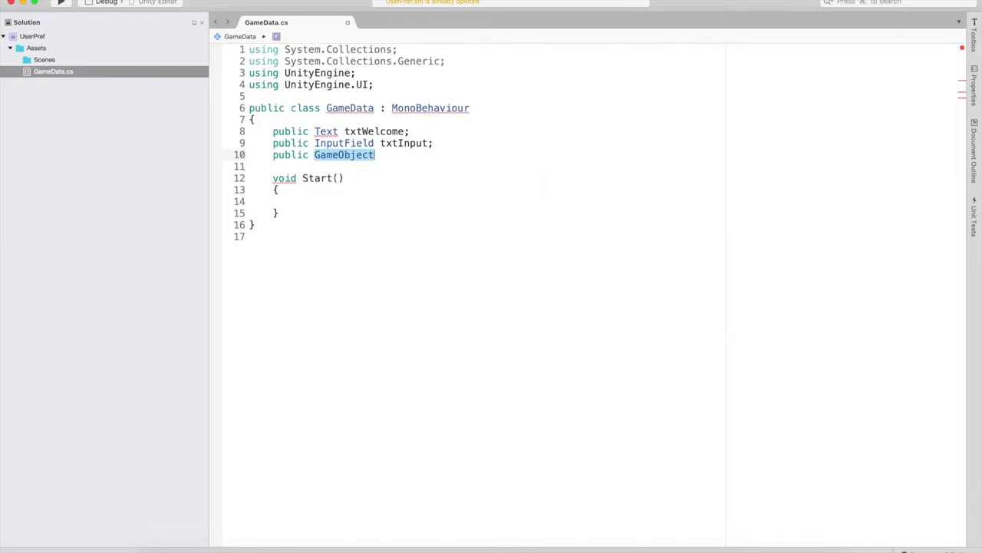
{"action": "type", "text": "dialog;"}
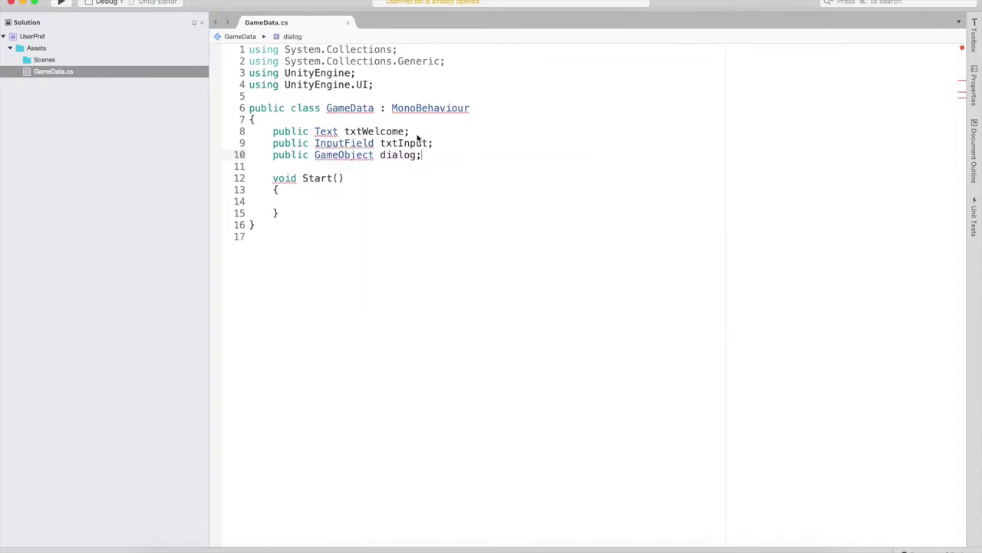
{"action": "key", "text": "super+Tab"}
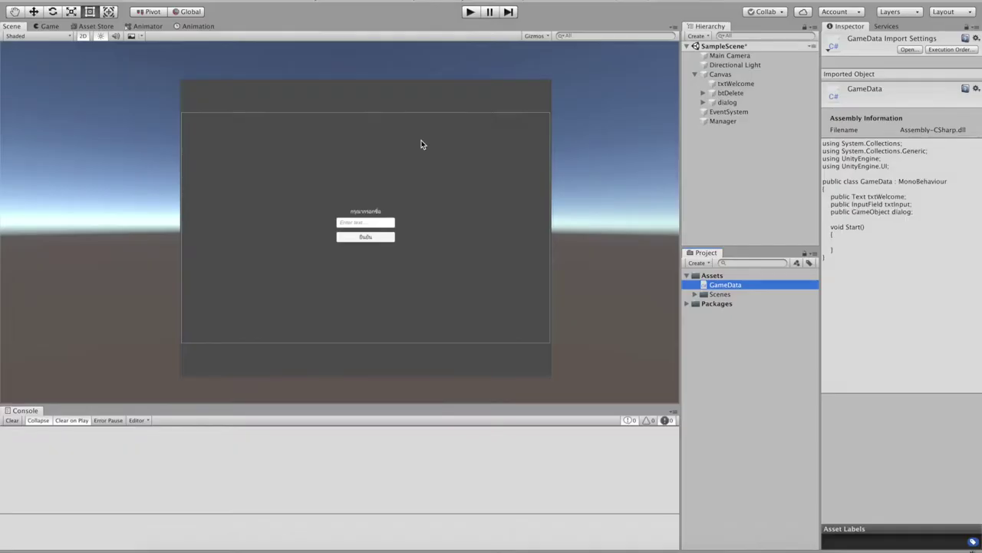
Assign txtWelcome, txtInput and dialog to Manager's Game Data Txt Welcome, Txt Input and Dialog fields
{"action": "left_click", "coordinate": [717, 122]}
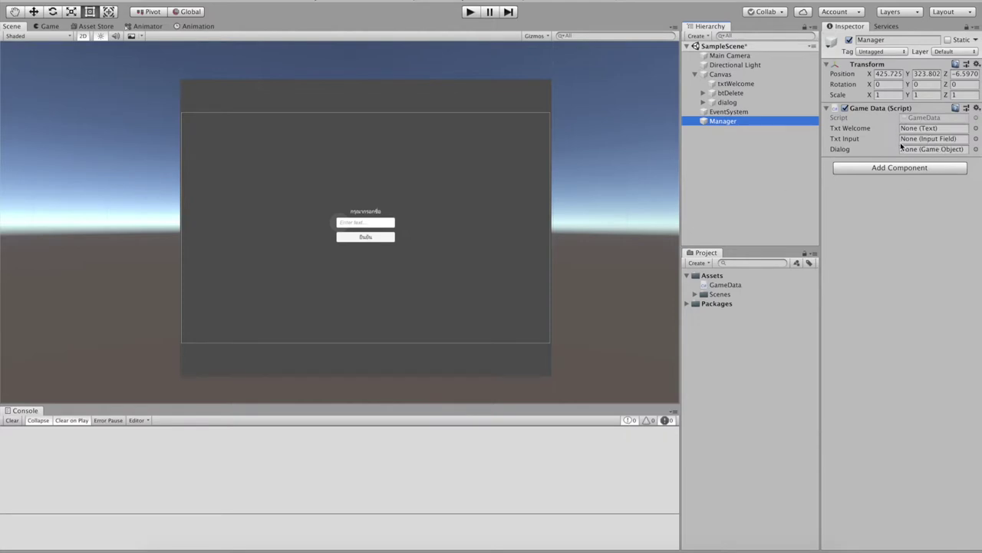
{"action": "left_click_drag", "start_coordinate": [738, 83], "coordinate": [932, 129]}
{"action": "left_click", "coordinate": [704, 102]}
{"action": "left_click_drag", "start_coordinate": [738, 130], "coordinate": [933, 138]}
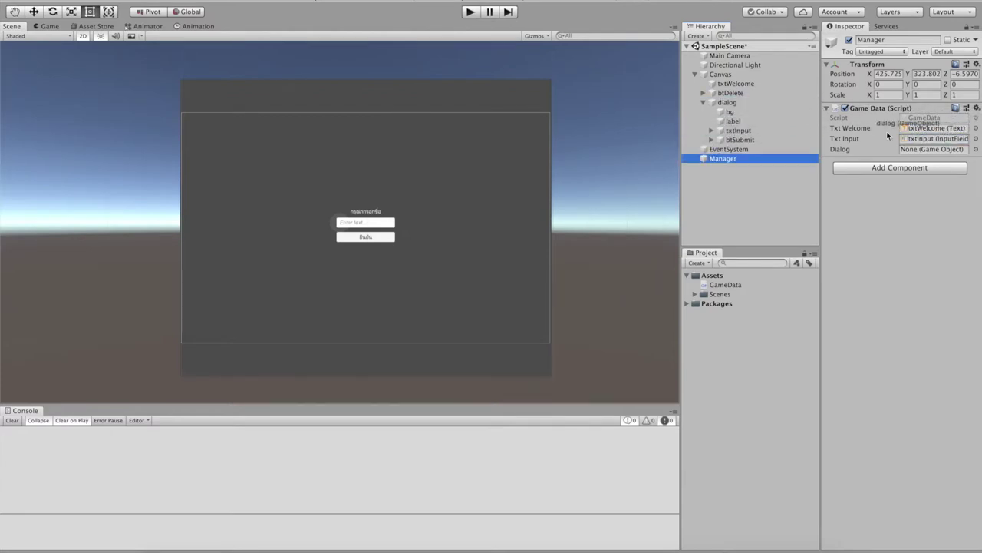
{"action": "left_click_drag", "start_coordinate": [729, 109], "coordinate": [911, 149]}
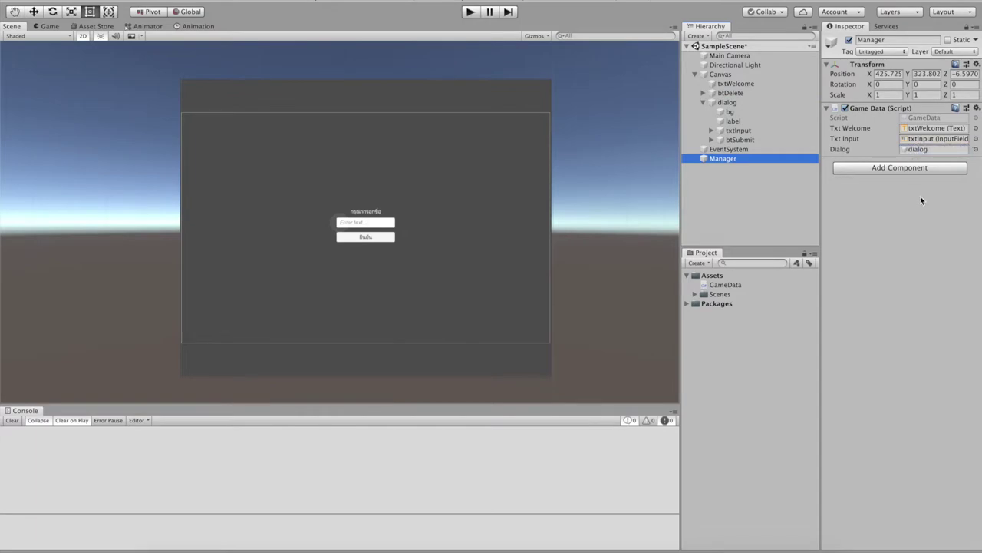
{"action": "key", "text": "super+Tab"}
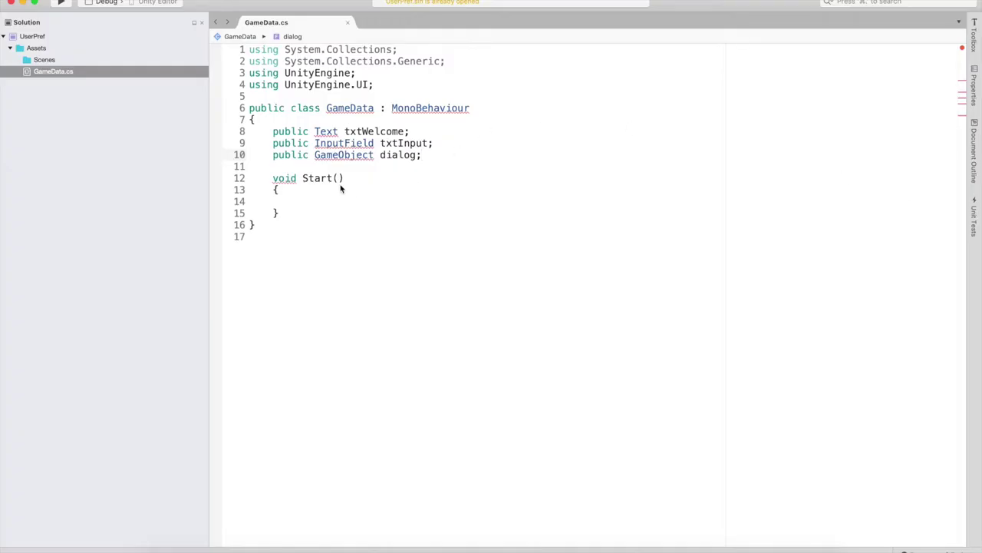
Begin a 'PlayerPrefs.' statement on line 14 inside Start()
{"action": "left_click", "coordinate": [324, 201]}
{"action": "type", "text": "Player"}
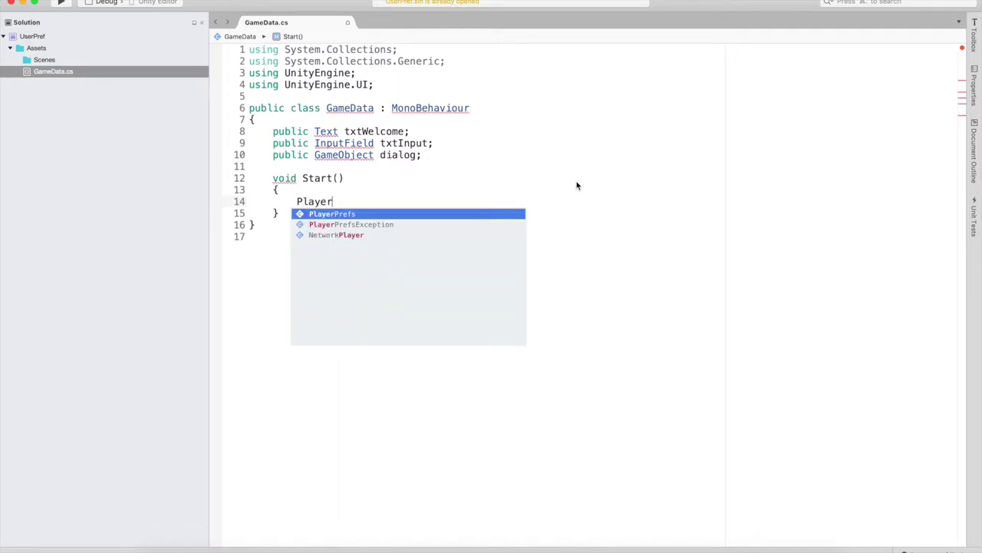
{"action": "key", "text": "Return"}
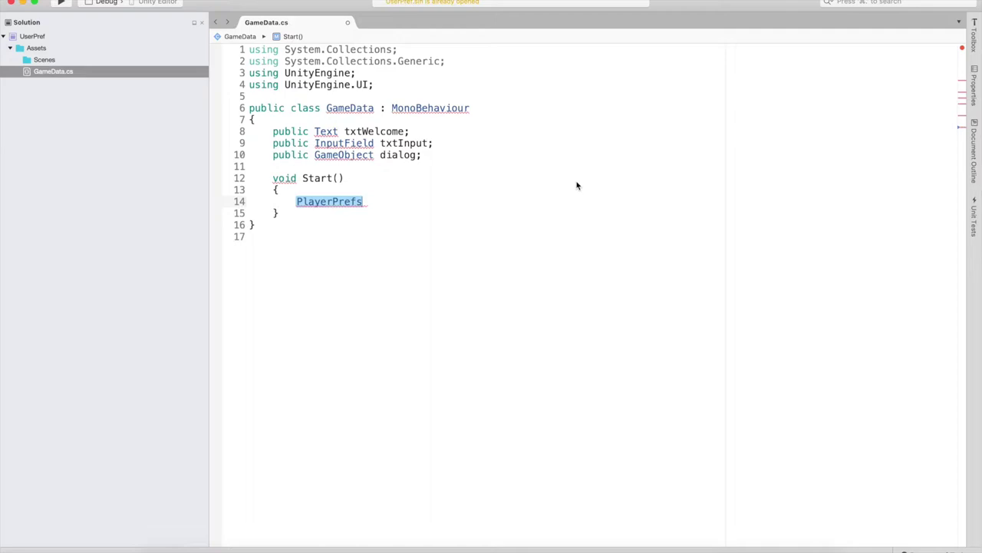
{"action": "type", "text": "."}
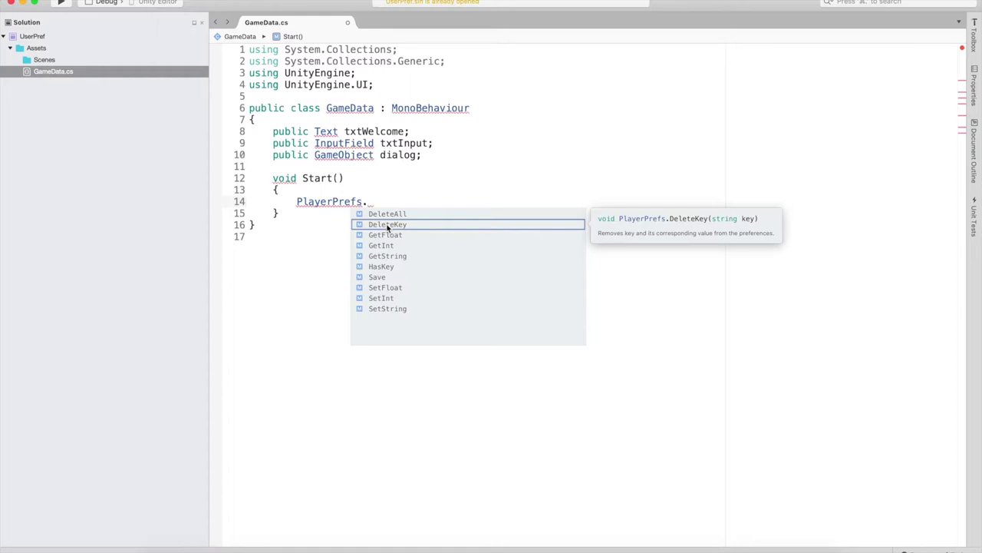
Replace the PlayerPrefs. text with an if(PlayerPrefs.HasKey("username")) block
{"action": "left_click", "coordinate": [390, 215]}
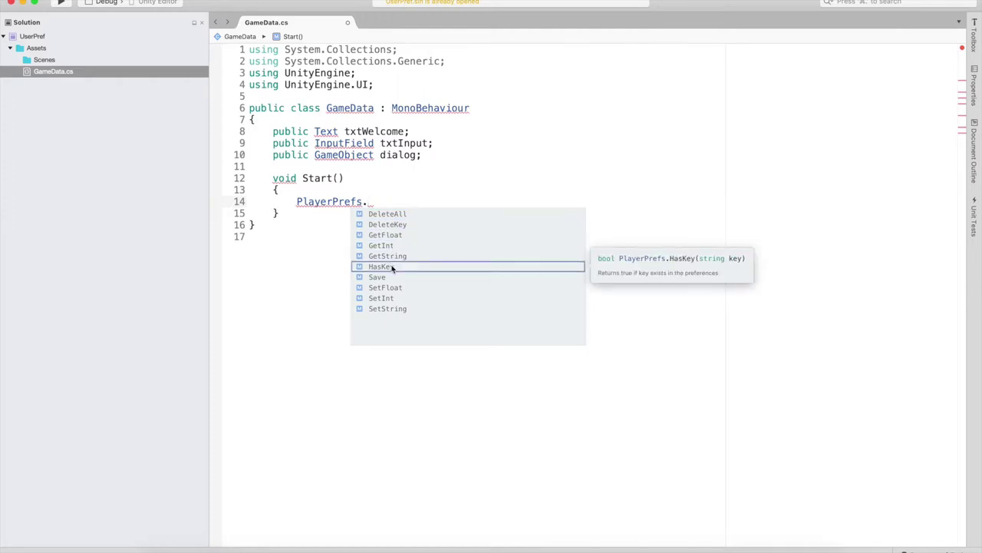
{"action": "left_click_drag", "start_coordinate": [298, 203], "coordinate": [397, 200]}
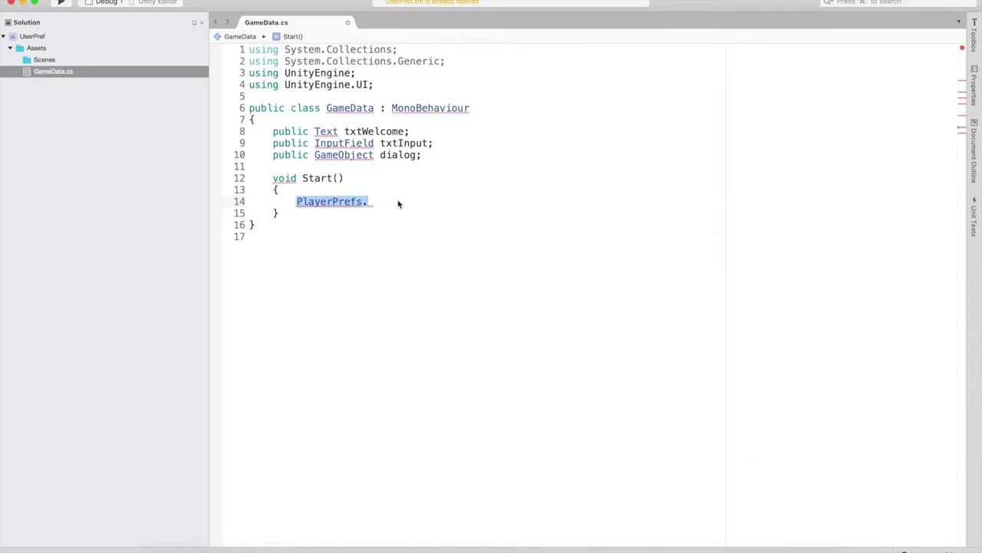
{"action": "type", "text": "if(){"}
{"action": "key", "text": "Return"}
{"action": "key", "text": "Up"}
{"action": "key", "text": "Left"}
{"action": "type", "text": "Player"}
{"action": "key", "text": "Return"}
{"action": "type", "text": "."}
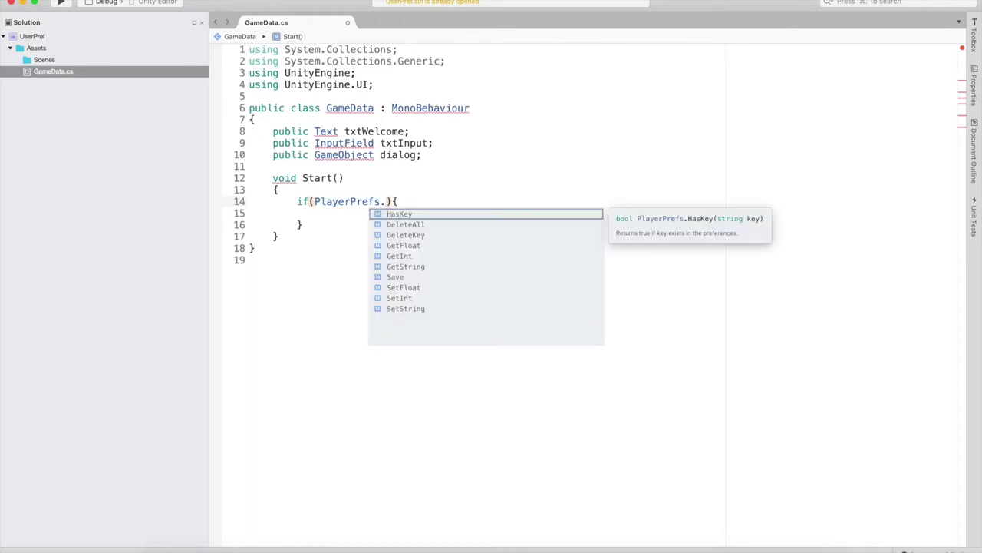
{"action": "key", "text": "Return"}
{"action": "type", "text": "(\"username"}
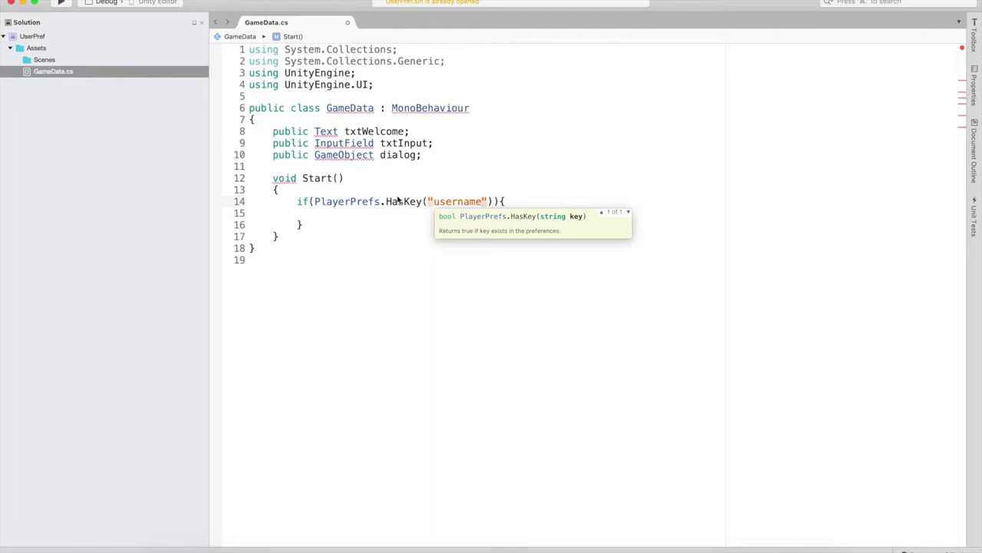
Print "yes" inside the if block and "no" in an else branch
{"action": "left_click", "coordinate": [338, 217]}
{"action": "type", "text": "pri"}
{"action": "key", "text": "Return"}
{"action": "type", "text": "()"}
{"action": "type", "text": "\""}
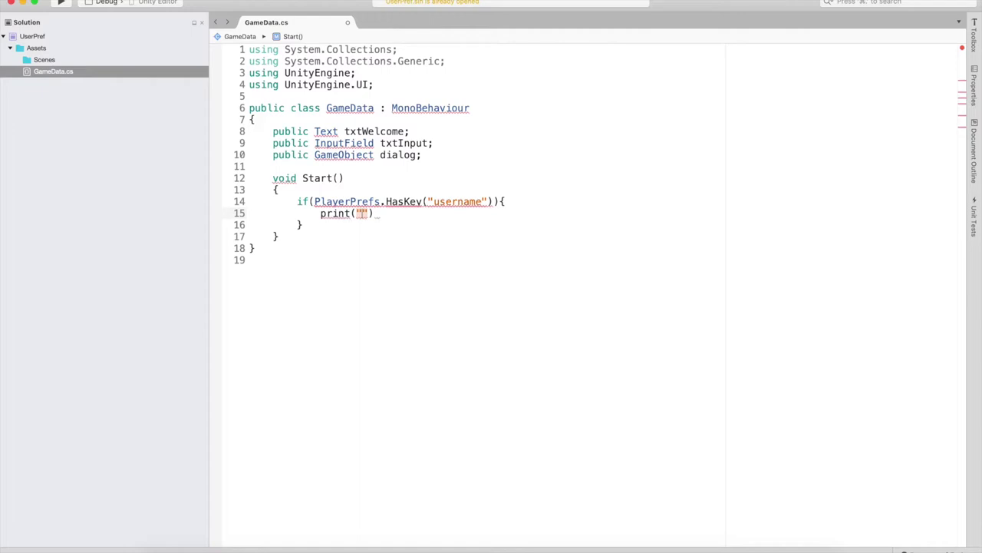
{"action": "type", "text": "yes;"}
{"action": "left_click", "coordinate": [302, 224]}
{"action": "type", "text": "else{"}
{"action": "key", "text": "Return"}
{"action": "type", "text": "print(\"no\");"}
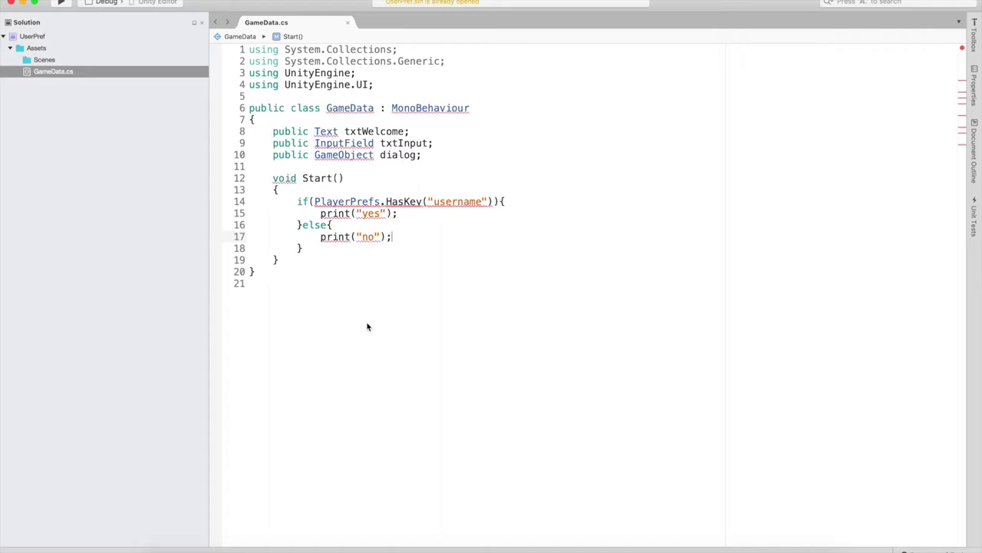
{"action": "key", "text": "super+Tab"}
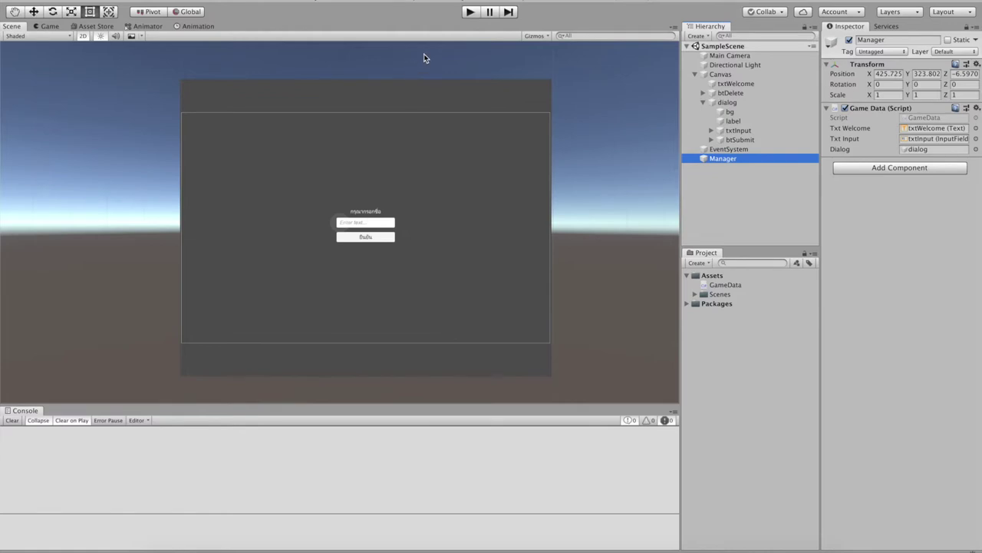
Play the scene, confirm the Console logs "no", then stop playback
{"action": "left_click", "coordinate": [469, 13]}
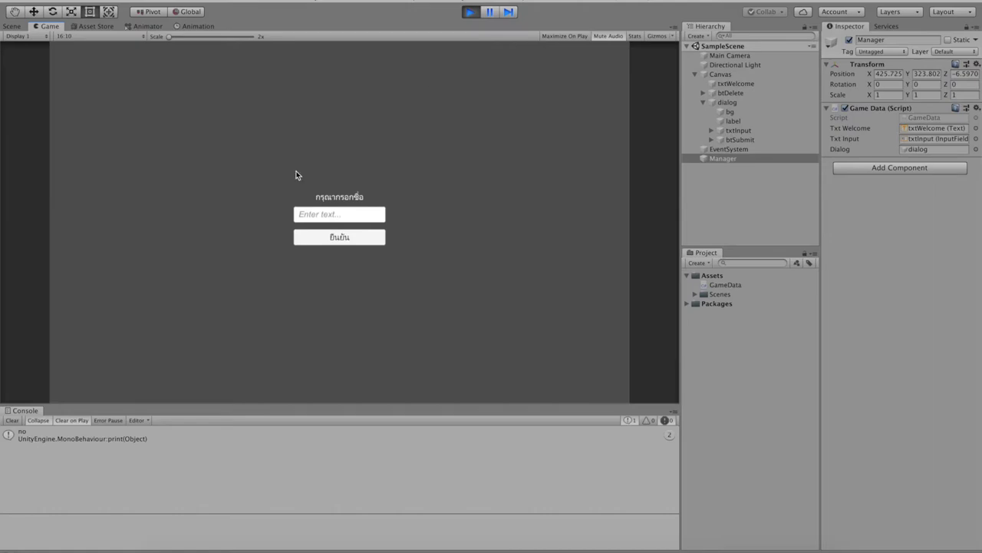
{"action": "left_click", "coordinate": [469, 12]}
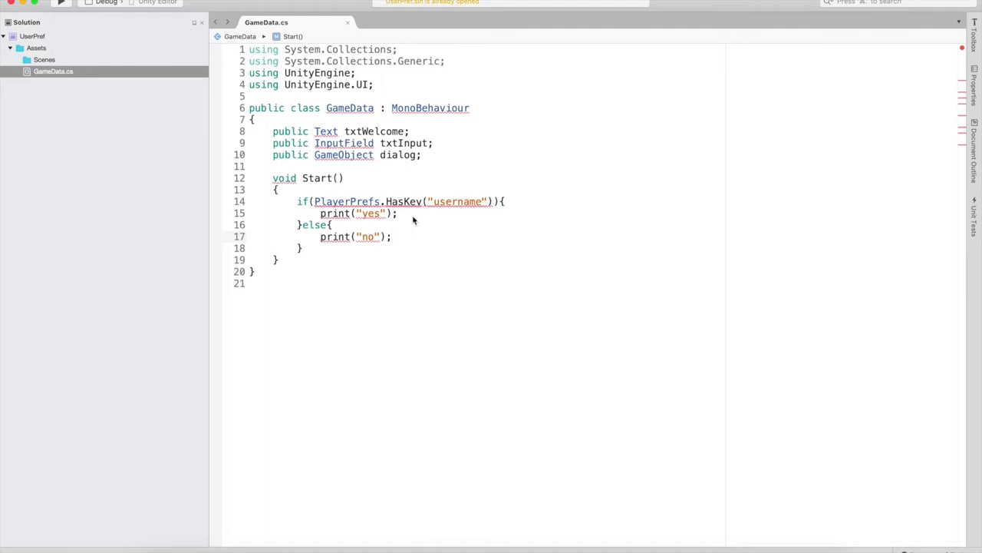
{"action": "left_click", "coordinate": [413, 220]}
{"action": "mouse_move", "coordinate": [364, 207]}
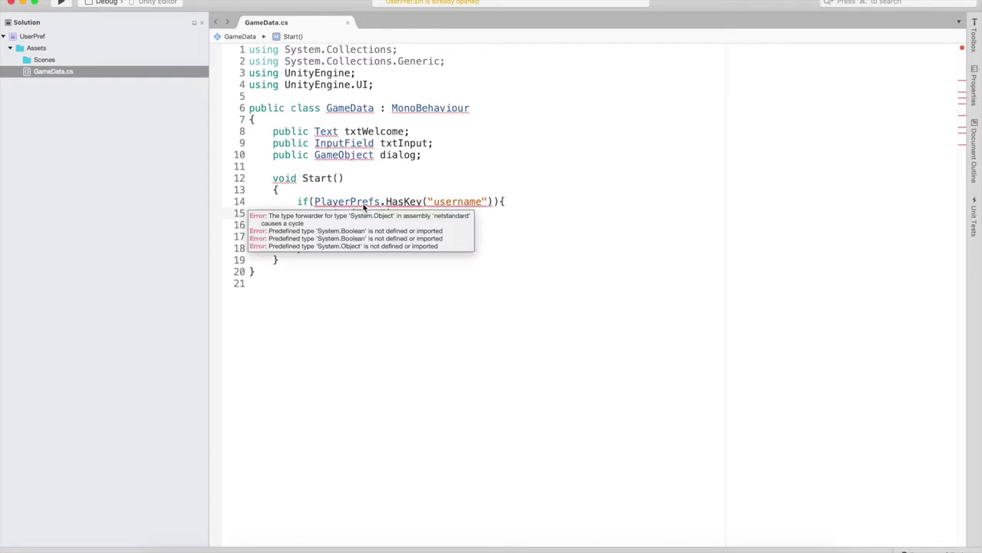
{"action": "left_click", "coordinate": [347, 22]}
{"action": "double_click", "coordinate": [71, 72]}
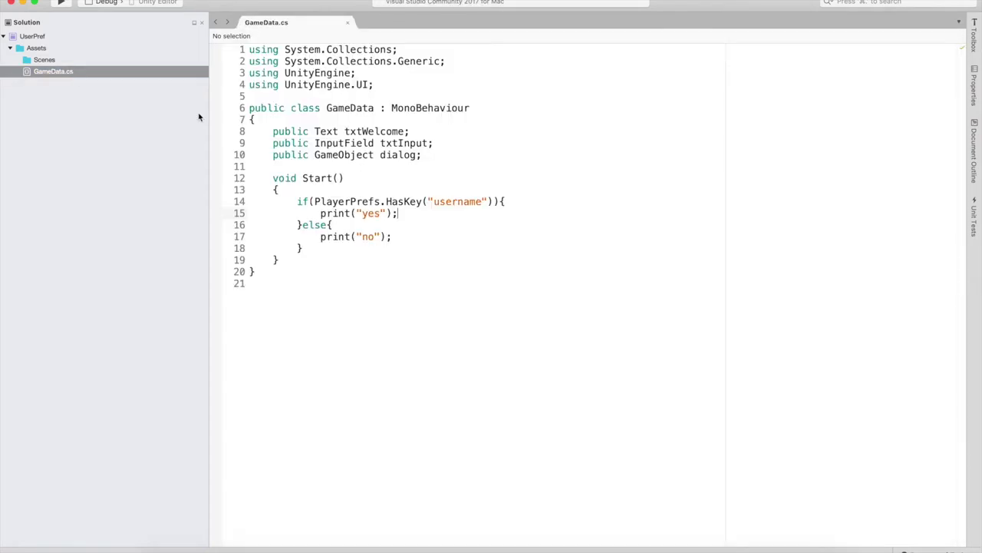
{"action": "left_click", "coordinate": [391, 238]}
{"action": "left_click_drag", "start_coordinate": [392, 238], "coordinate": [322, 238]}
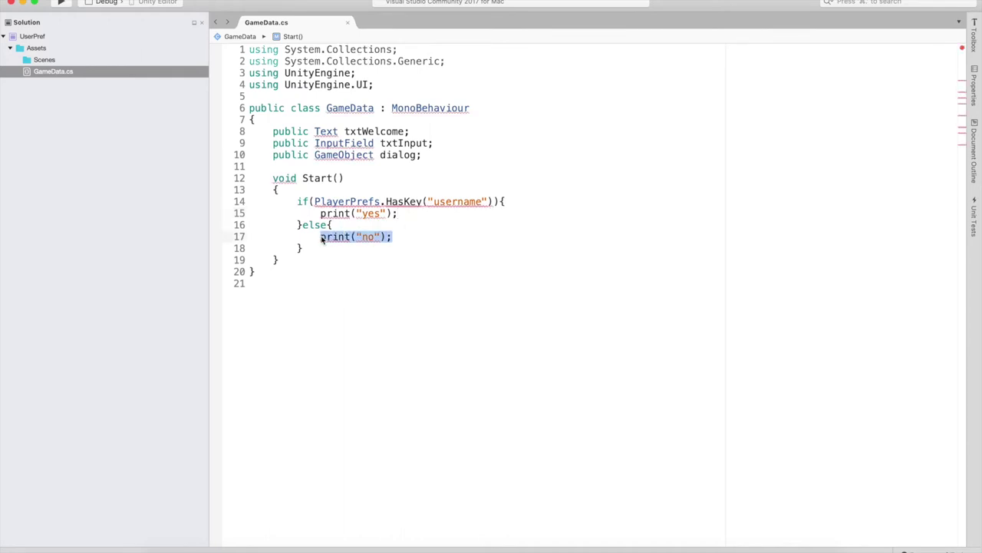
{"action": "left_click", "coordinate": [400, 239]}
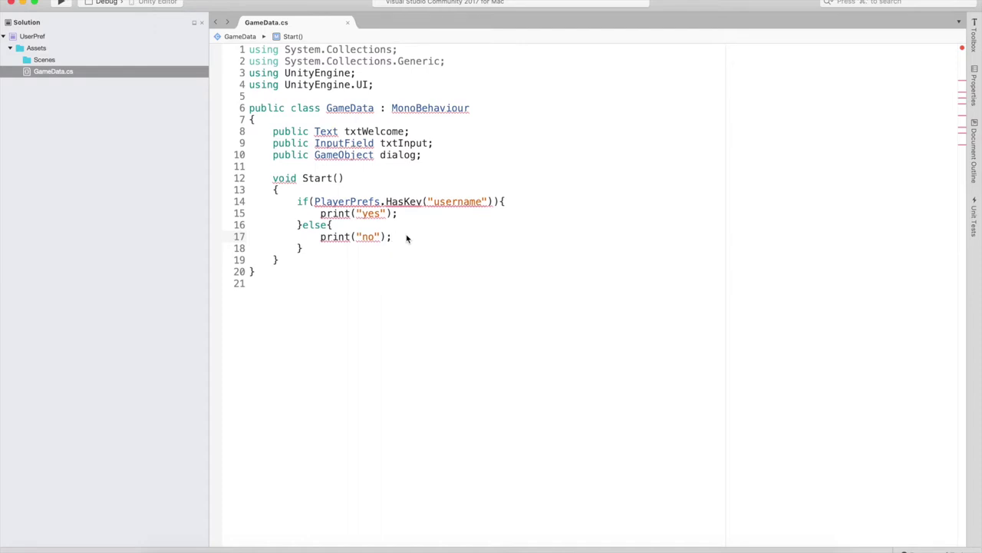
{"action": "left_click", "coordinate": [309, 261]}
Add public void onClickSave() containing an if(txtInput.text!="") check
{"action": "key", "text": "Return"}
{"action": "key", "text": "Return"}
{"action": "type", "text": "public void "}
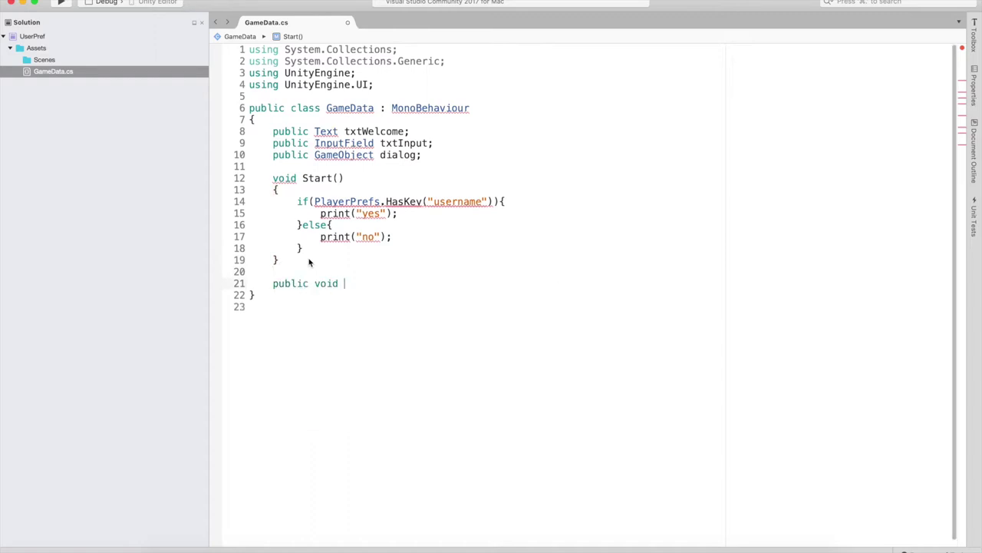
{"action": "type", "text": "onClic"}
{"action": "type", "text": "kSave(){"}
{"action": "key", "text": "Return"}
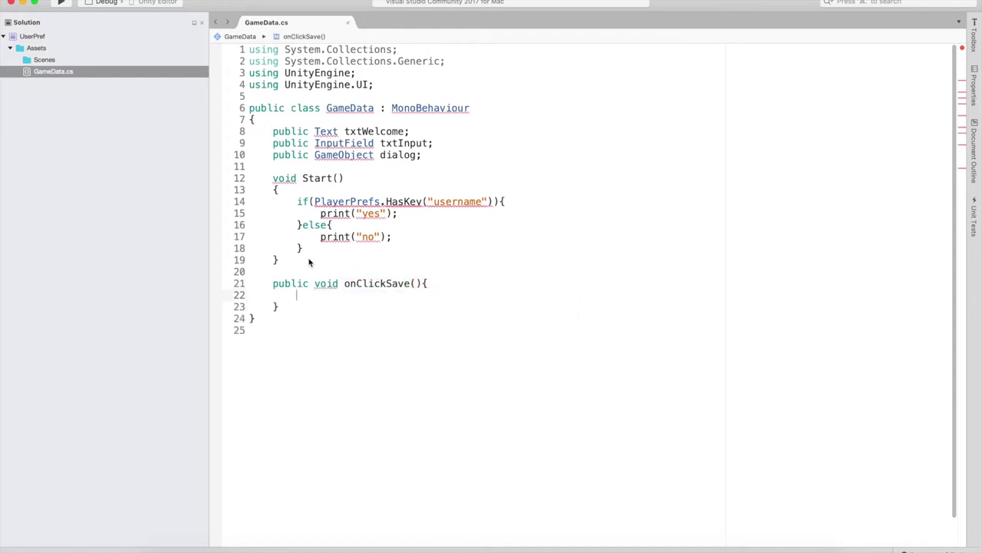
{"action": "type", "text": "if(){"}
{"action": "key", "text": "Return"}
{"action": "key", "text": "Up"}
{"action": "key", "text": "Left"}
{"action": "type", "text": "t"}
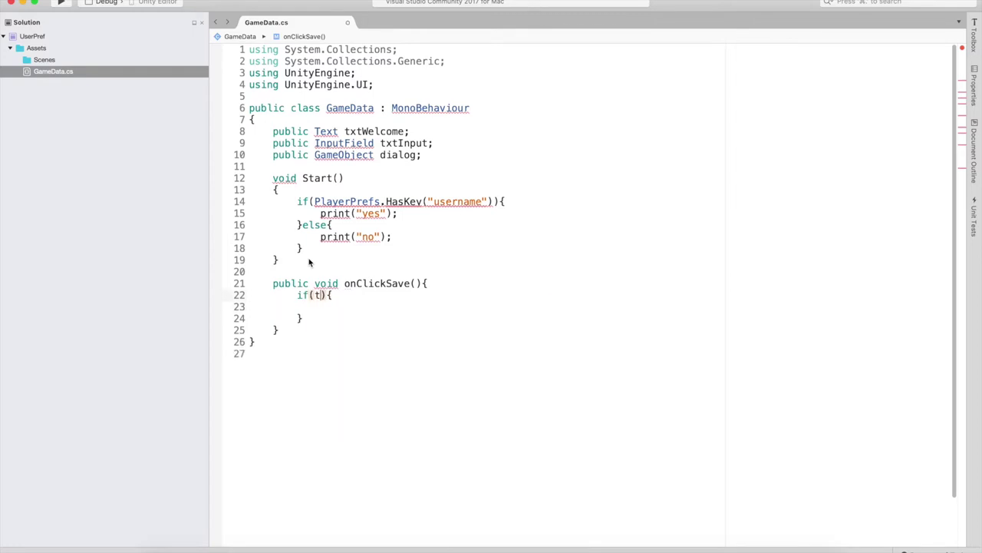
{"action": "type", "text": "xtInput.t"}
{"action": "key", "text": "Return"}
{"action": "type", "text": "!=\"\""}
{"action": "key", "text": "Down"}
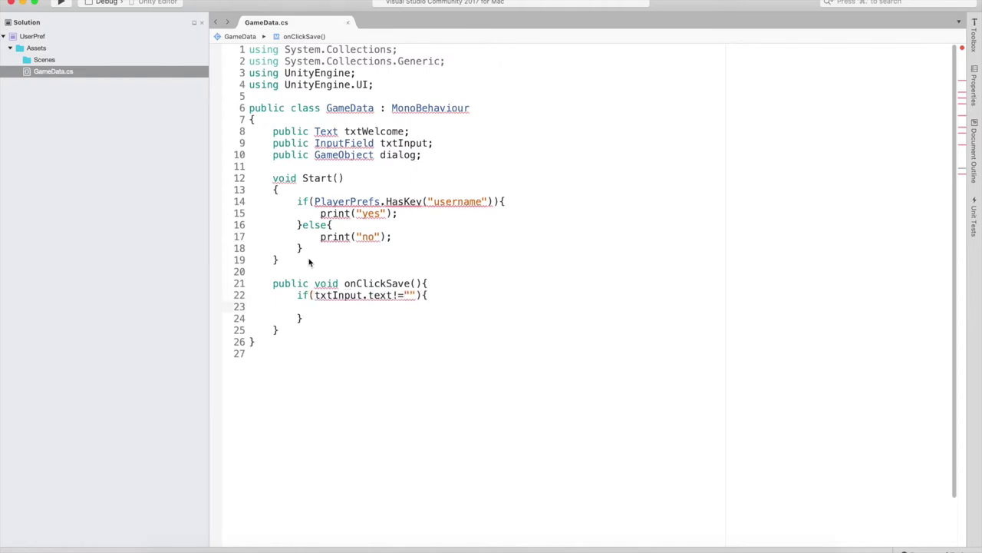
Inside the if, call PlayerPrefs.SetString("username", txtInput.text)
{"action": "type", "text": "PlayerP"}
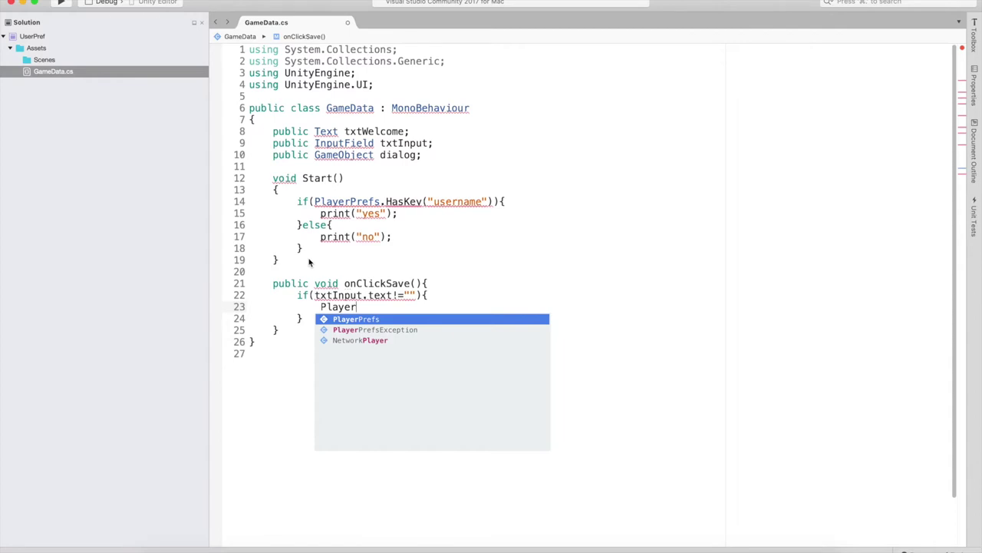
{"action": "key", "text": "Return"}
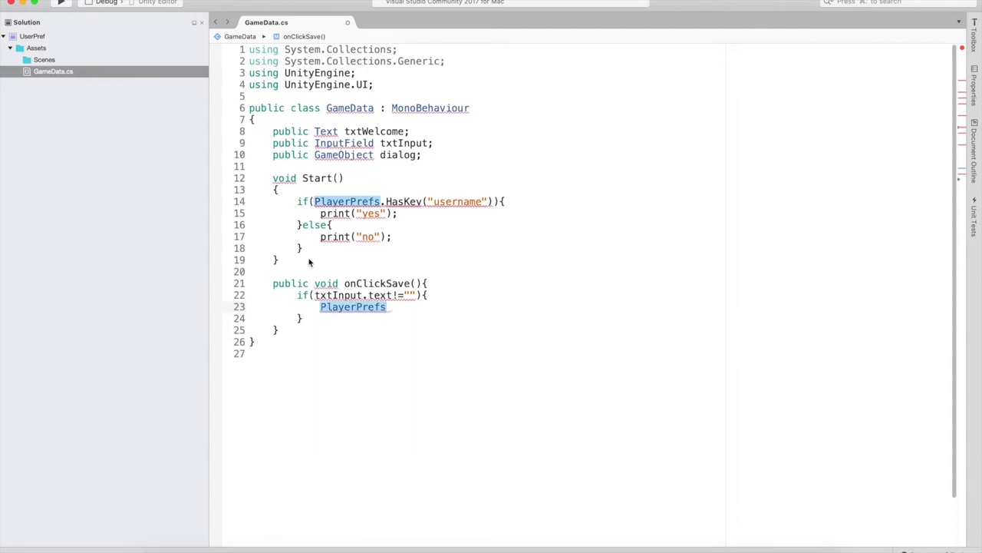
{"action": "type", "text": ".Se"}
{"action": "key", "text": "Down"}
{"action": "key", "text": "Down"}
{"action": "key", "text": "Return"}
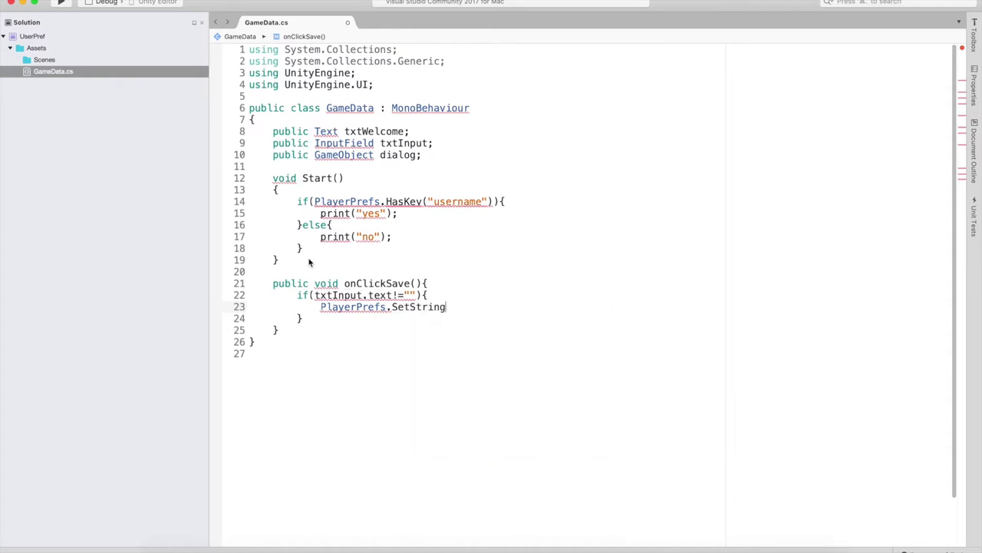
{"action": "type", "text": "(\"username\","}
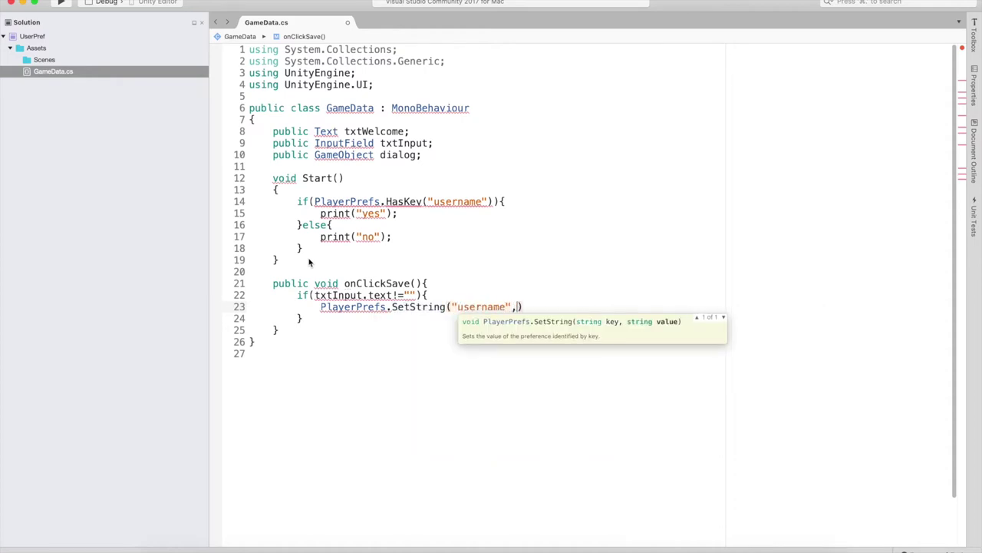
{"action": "type", "text": "txt"}
{"action": "key", "text": "Return"}
{"action": "type", "text": ".te"}
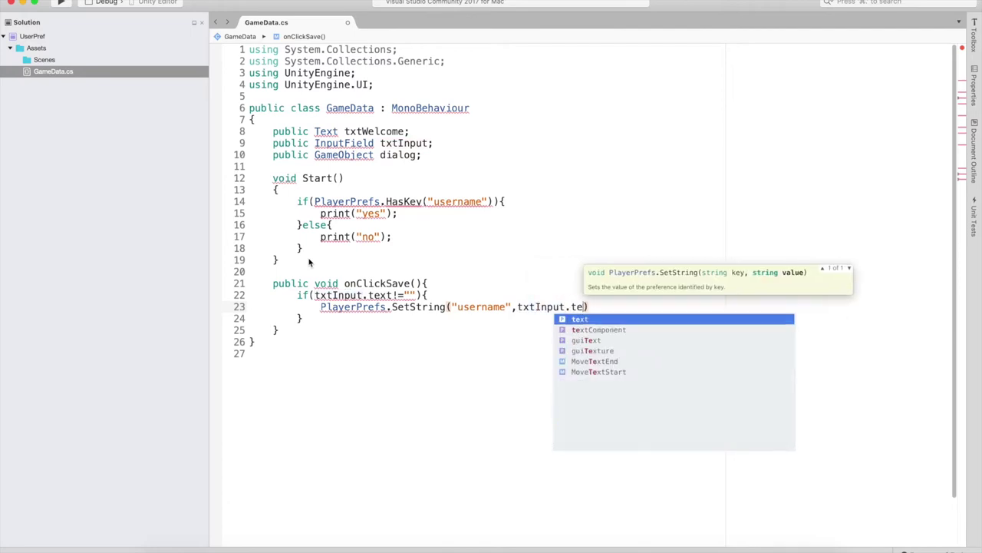
{"action": "key", "text": "Return"}
{"action": "type", "text": ";"}
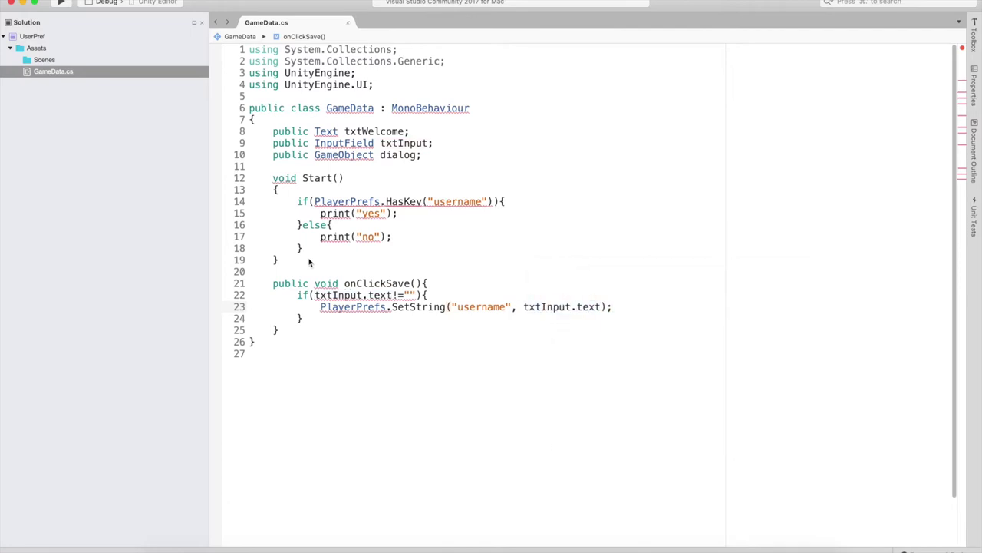
{"action": "key", "text": "Return"}
{"action": "key", "text": "Return"}
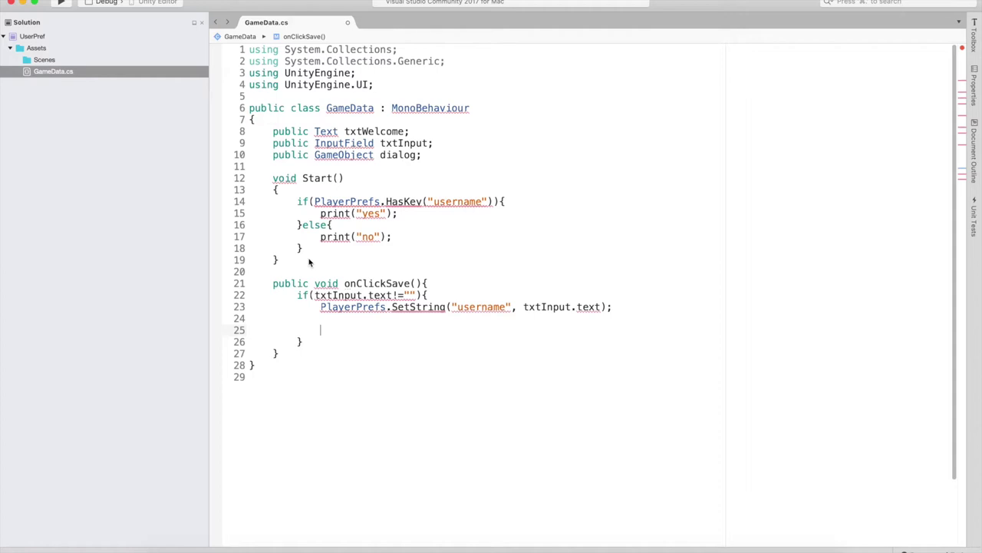
Add PlayerPrefs.Save(); after the SetString call
{"action": "key", "text": "Up"}
{"action": "type", "text": "Pla"}
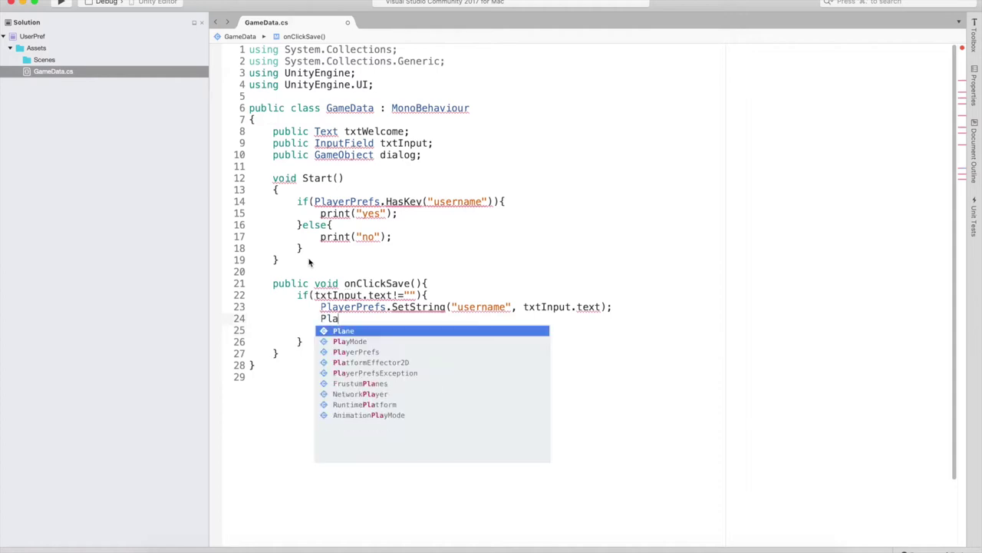
{"action": "key", "text": "Down"}
{"action": "key", "text": "Down"}
{"action": "type", "text": ".Save();"}
{"action": "key", "text": "Up"}
{"action": "key", "text": "Down"}
{"action": "key", "text": "Down"}
{"action": "key", "text": "Return"}
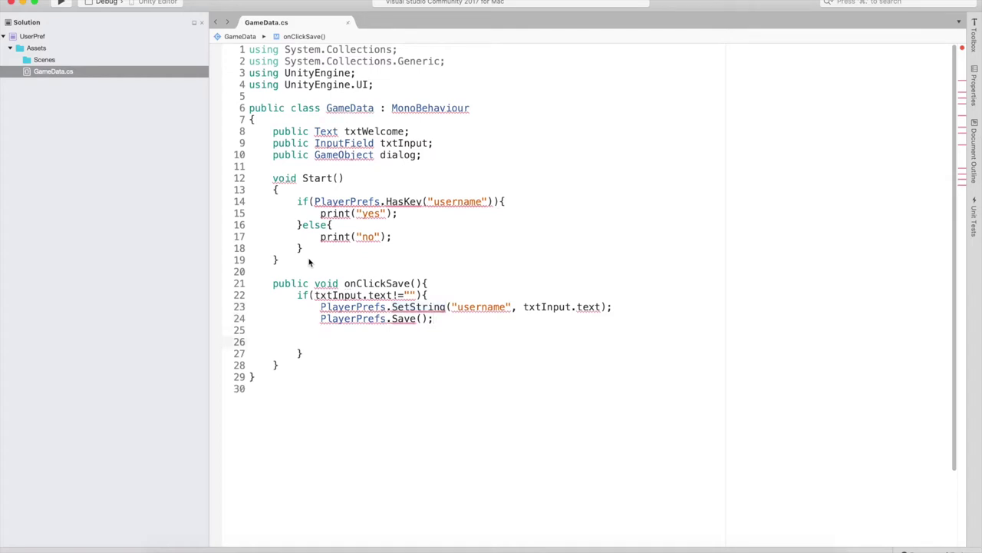
Hide the dialog with dialog.SetActive(false)
{"action": "type", "text": "dialog.S"}
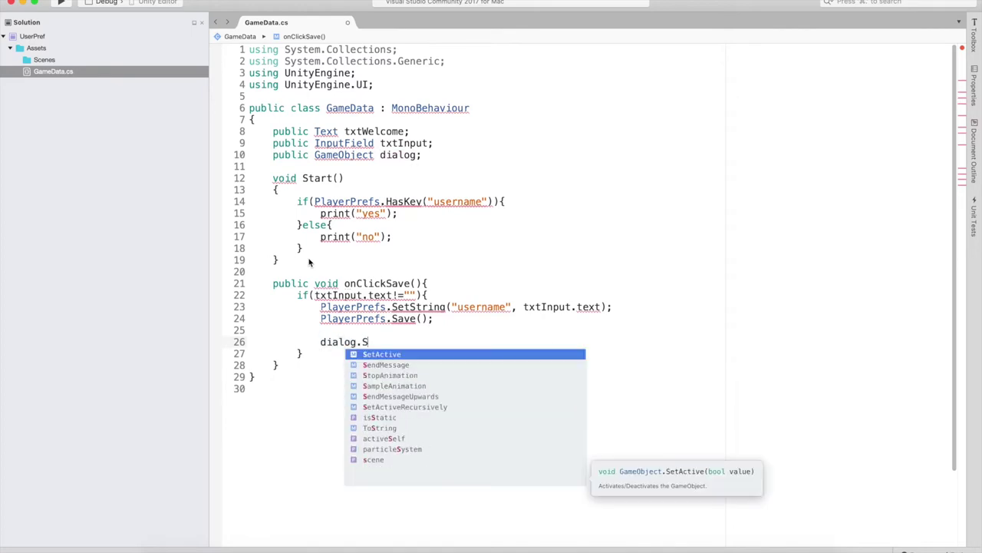
{"action": "key", "text": "Return"}
{"action": "type", "text": "(false);"}
{"action": "key", "text": "Return"}
Set txtWelcome.text to "Hello " + txtInput.text
{"action": "type", "text": "t"}
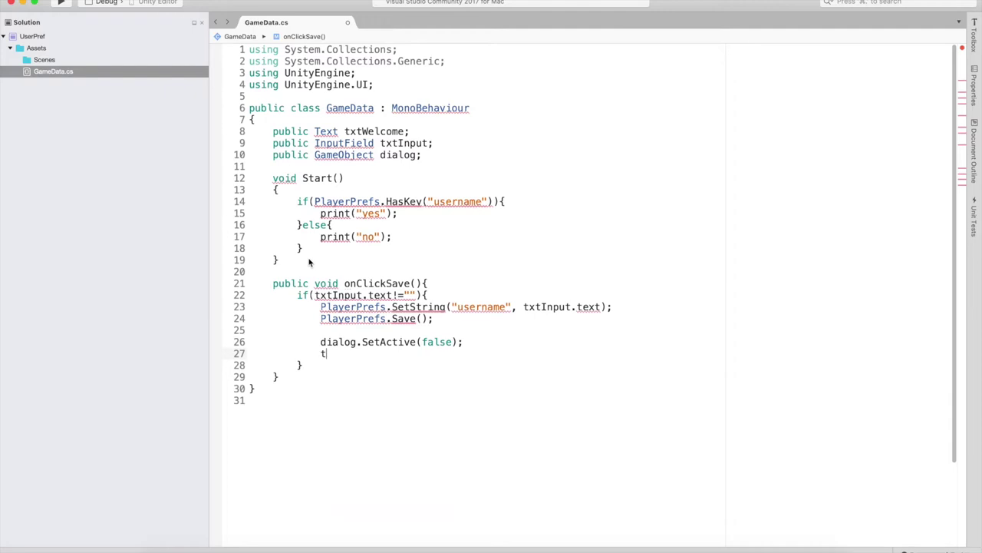
{"action": "type", "text": "xtW"}
{"action": "key", "text": "Return"}
{"action": "type", "text": ".tex"}
{"action": "key", "text": "Return"}
{"action": "type", "text": "=\""}
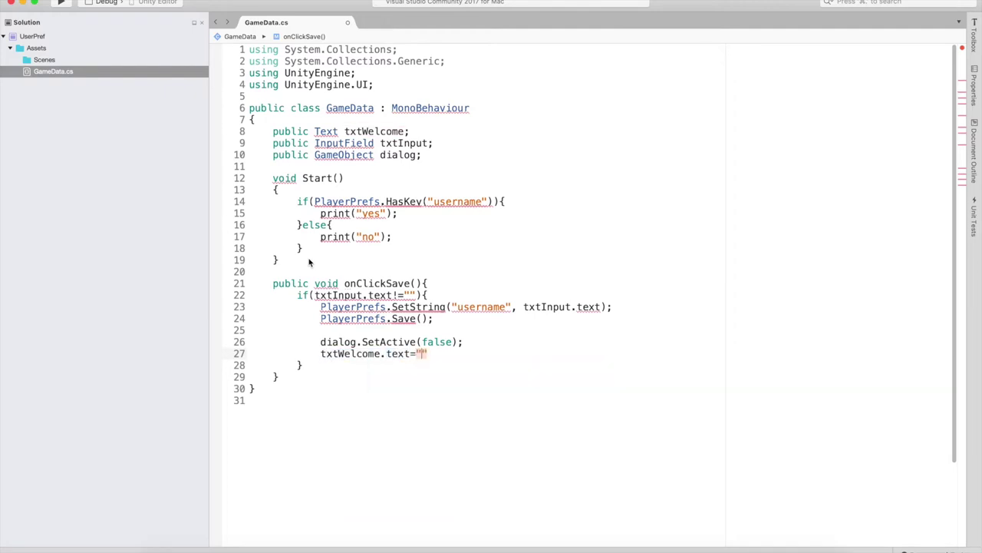
{"action": "type", "text": "Hello \"+txt"}
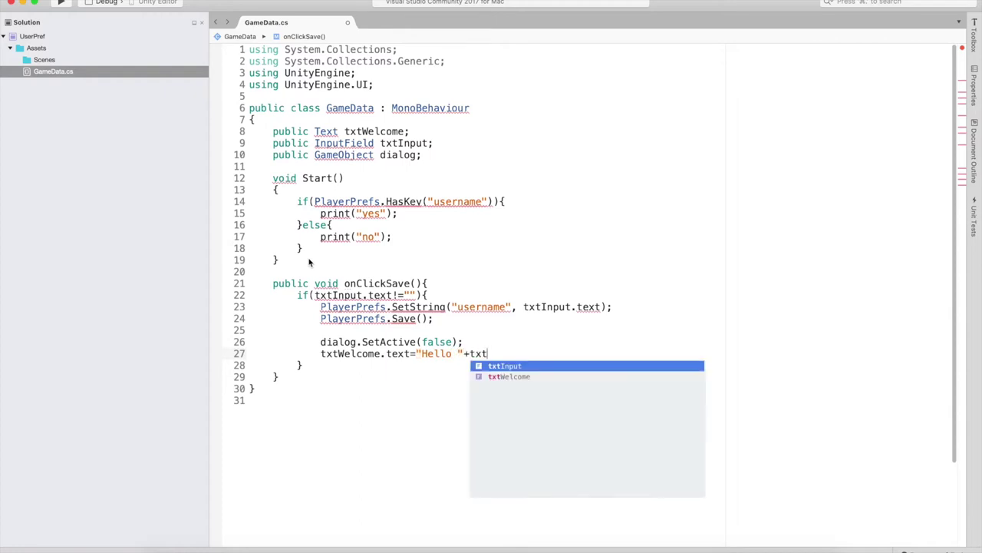
{"action": "key", "text": "Down"}
{"action": "key", "text": "Up"}
{"action": "key", "text": "Return"}
{"action": "type", "text": ".text"}
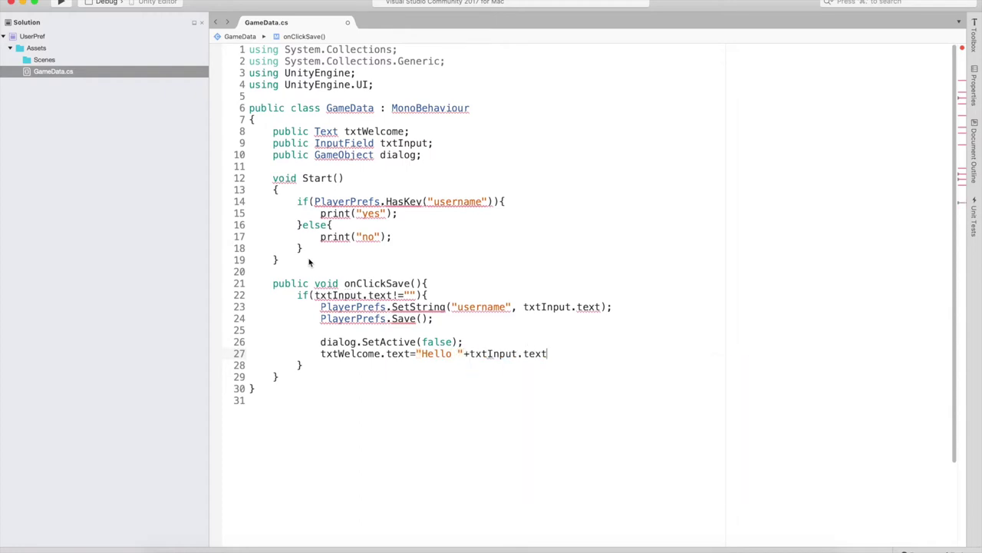
{"action": "type", "text": ";"}
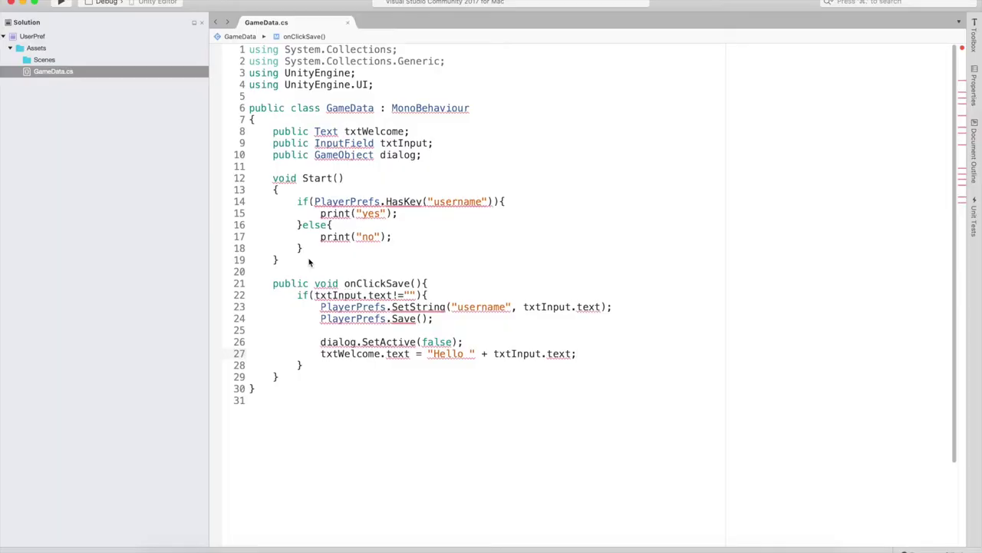
{"action": "key", "text": "super+Tab"}
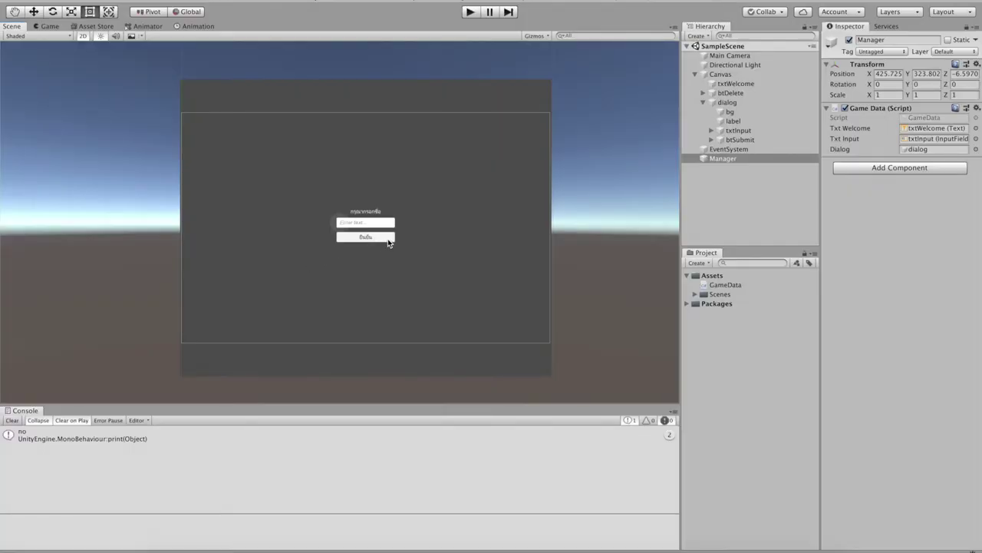
Add an On Click entry to btSubmit that calls GameData > onClickSave() on Manager
{"action": "left_click", "coordinate": [377, 241]}
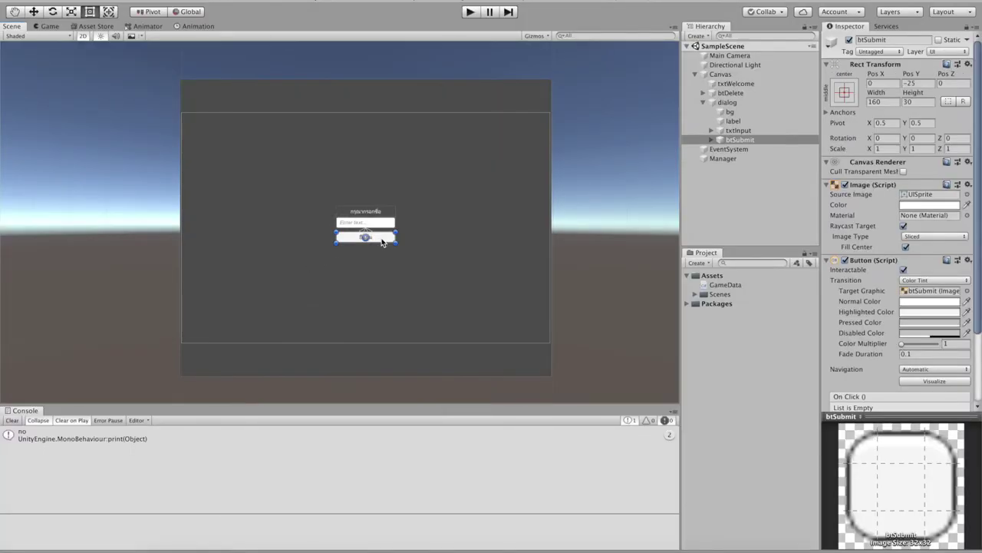
{"action": "left_click", "coordinate": [731, 142]}
{"action": "scroll", "coordinate": [875, 305], "scroll_direction": "down", "scroll_amount": 3}
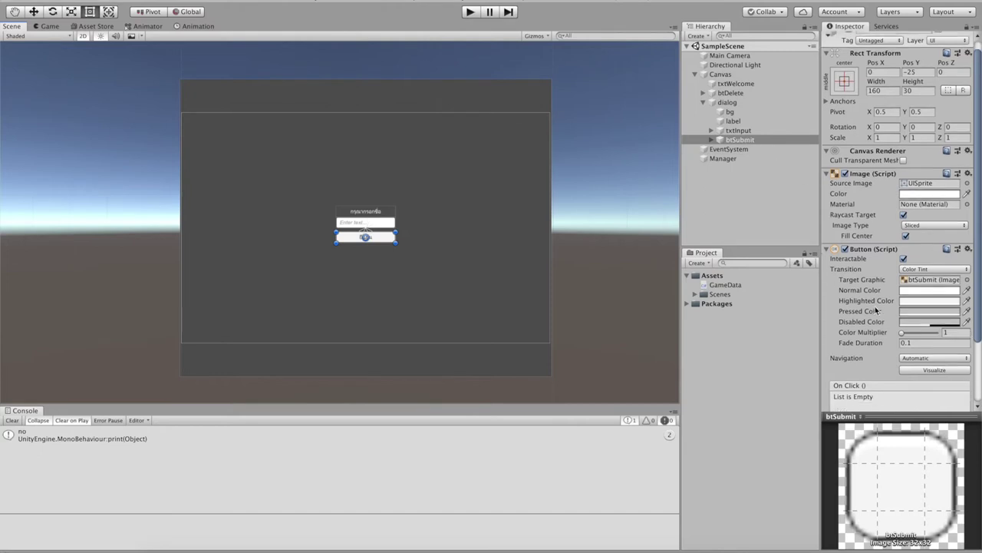
{"action": "left_click", "coordinate": [947, 344]}
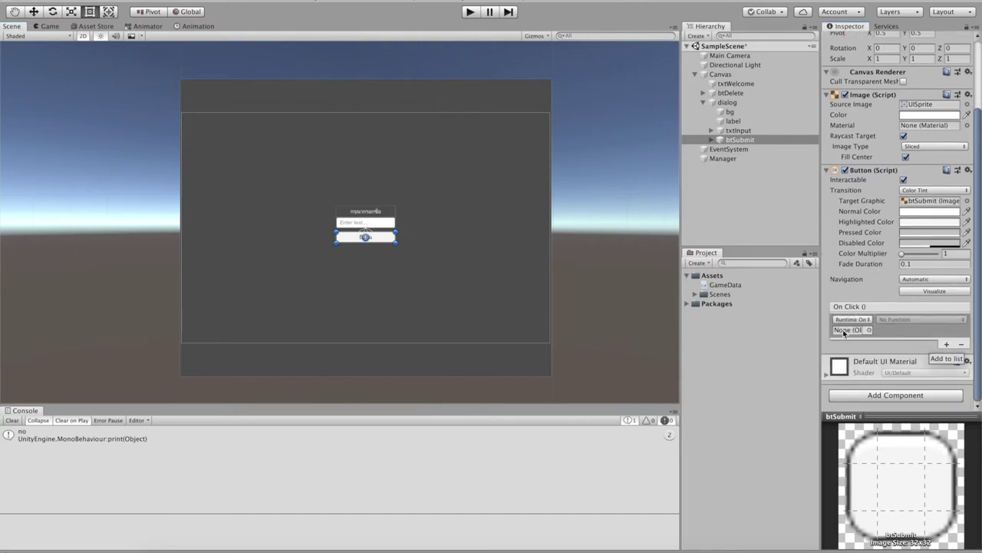
{"action": "left_click_drag", "start_coordinate": [723, 159], "coordinate": [850, 330]}
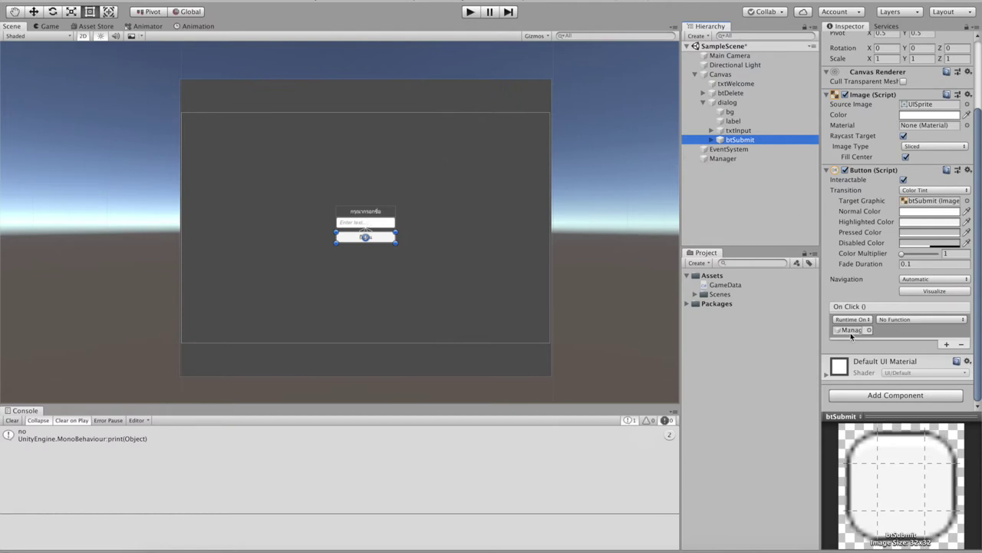
{"action": "left_click", "coordinate": [890, 320]}
{"action": "mouse_move", "coordinate": [906, 367]}
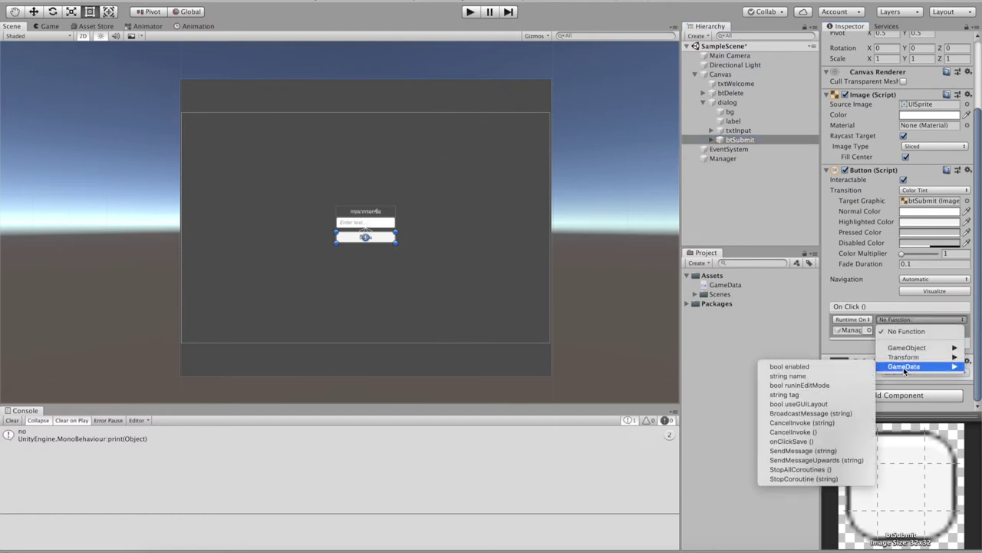
{"action": "left_click", "coordinate": [796, 443]}
{"action": "left_click", "coordinate": [794, 436]}
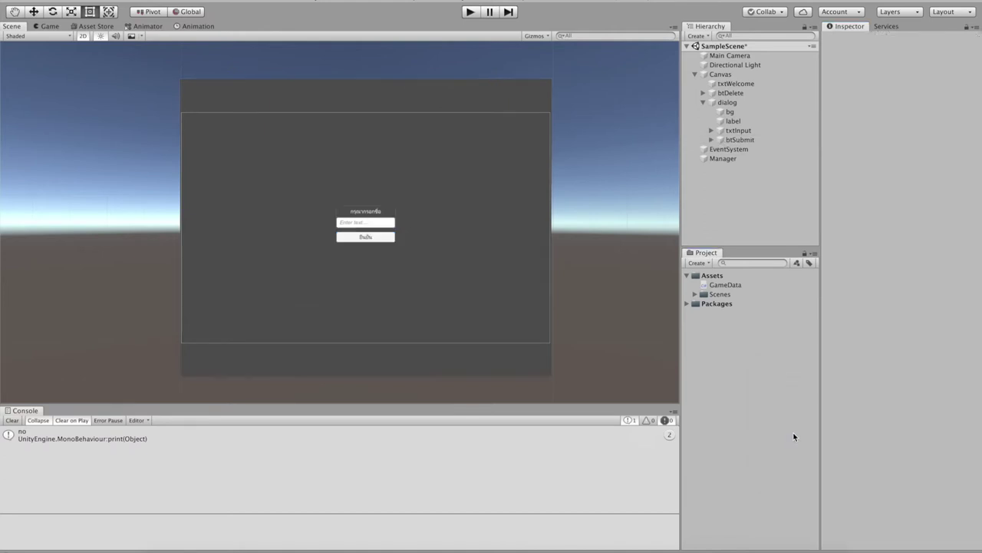
Run the scene, enter a username in the name field and confirm it
{"action": "left_click", "coordinate": [470, 13]}
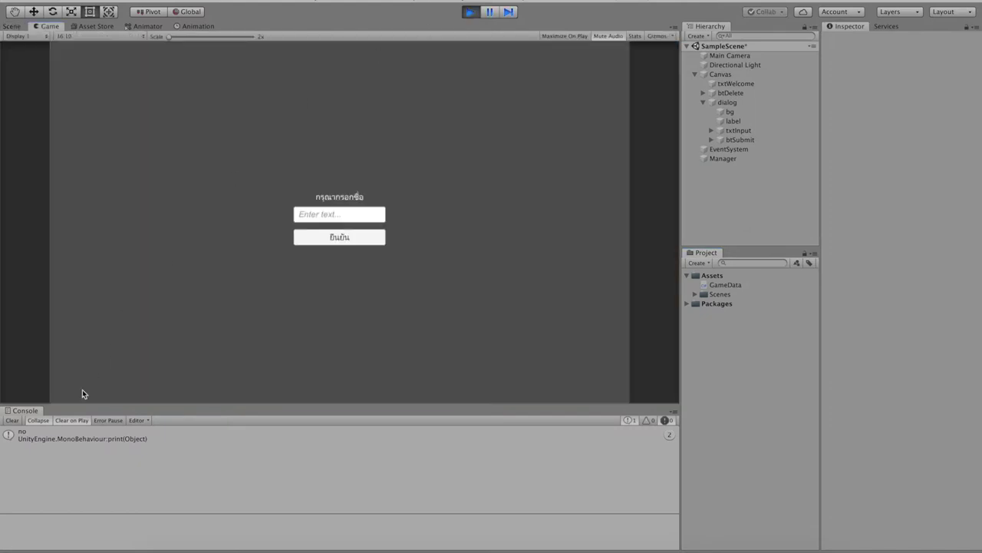
{"action": "left_click", "coordinate": [361, 215]}
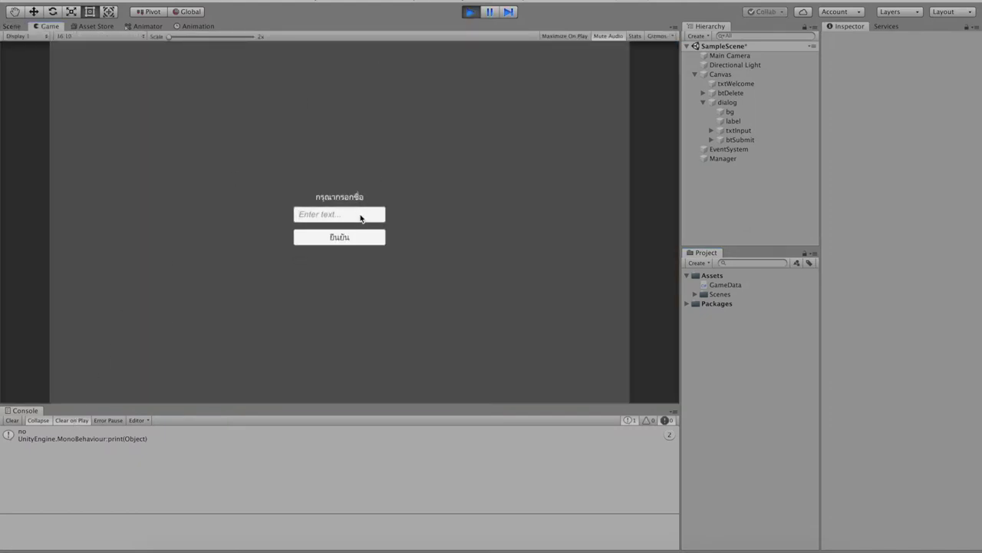
{"action": "type", "text": "SOa"}
{"action": "type", "text": "rawuth"}
{"action": "left_click", "coordinate": [340, 237]}
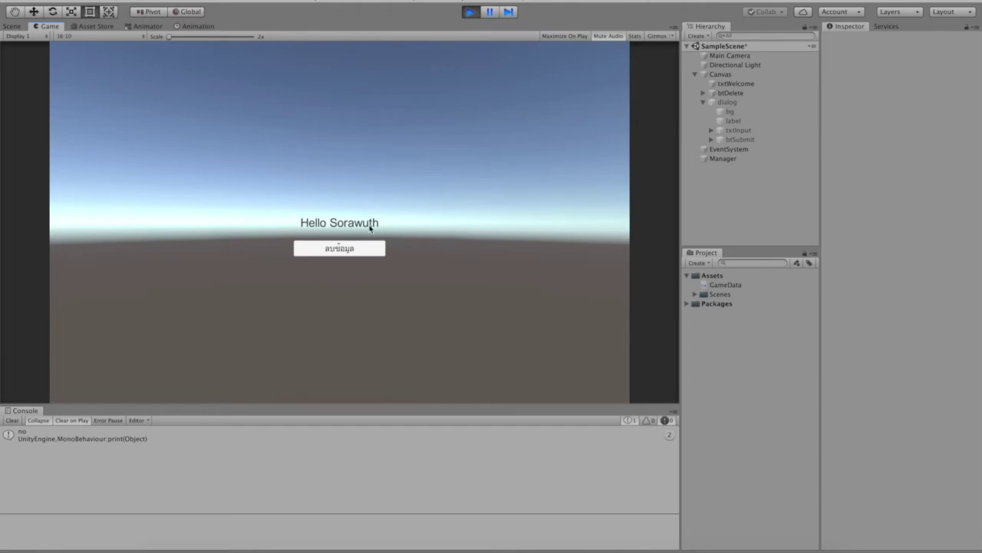
{"action": "left_click", "coordinate": [470, 11]}
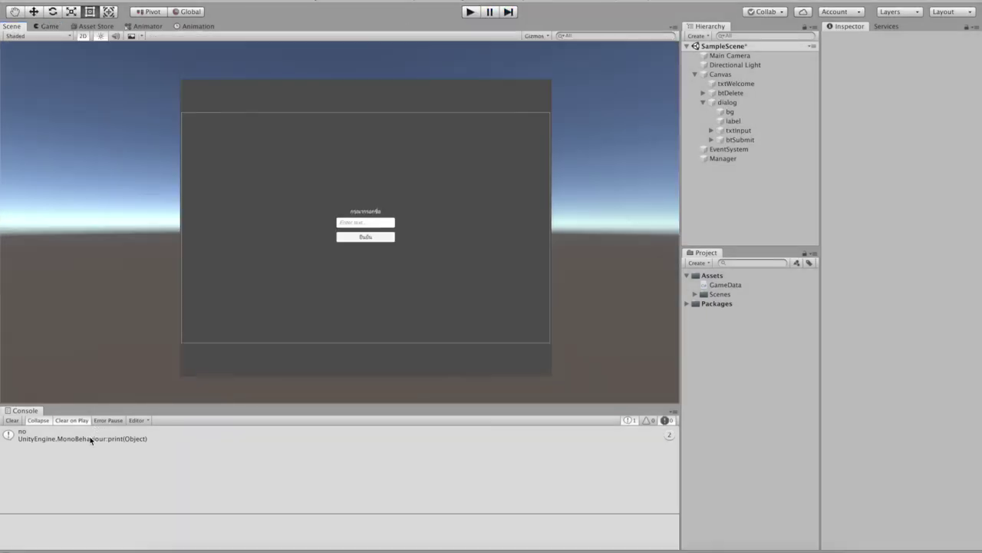
Clear the Console and replay the scene to confirm it logs 'yes'
{"action": "left_click", "coordinate": [12, 423]}
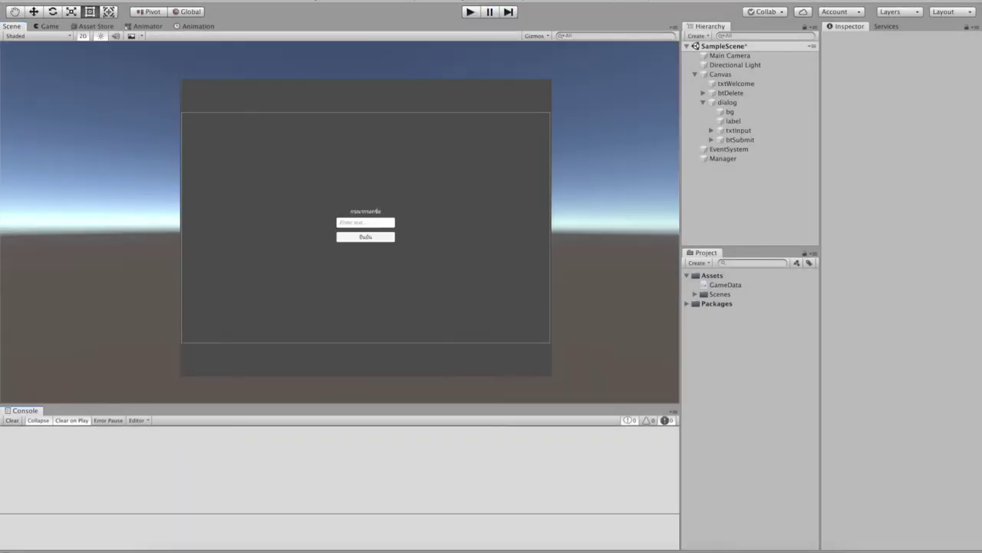
{"action": "left_click", "coordinate": [468, 14]}
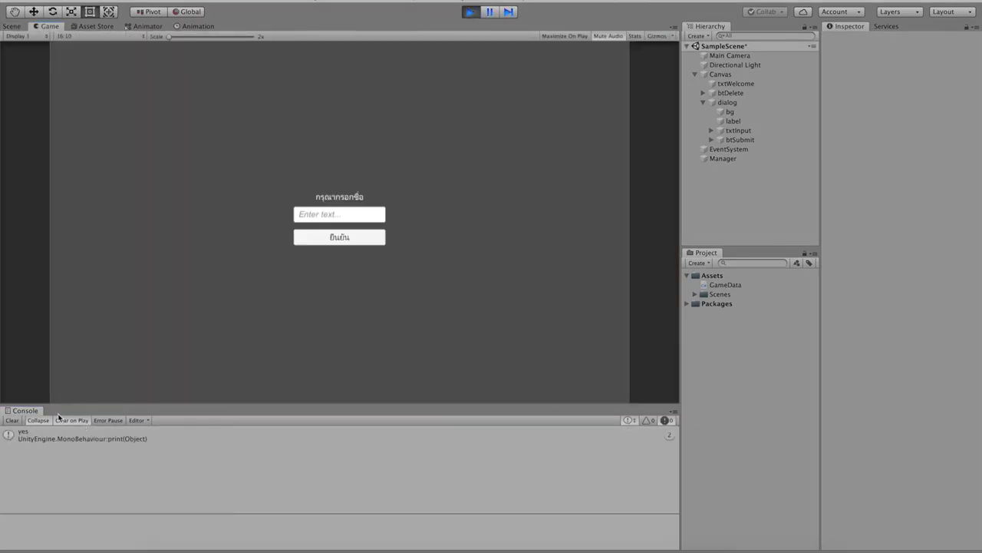
{"action": "left_click", "coordinate": [469, 16]}
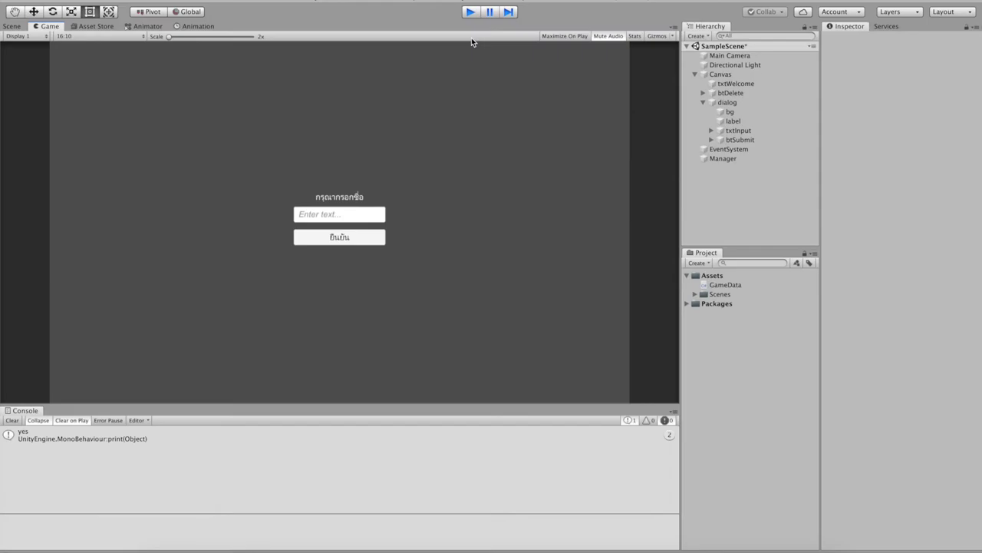
{"action": "key", "text": "super+Tab"}
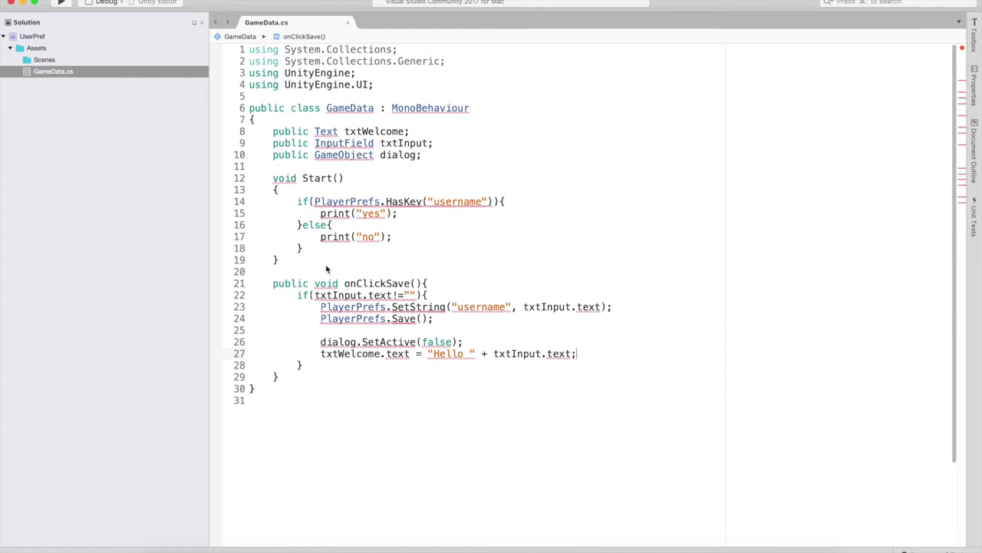
Delete the else block and the print("yes") statement from Start()
{"action": "left_click_drag", "start_coordinate": [325, 250], "coordinate": [305, 227]}
{"action": "key", "text": "BackSpace"}
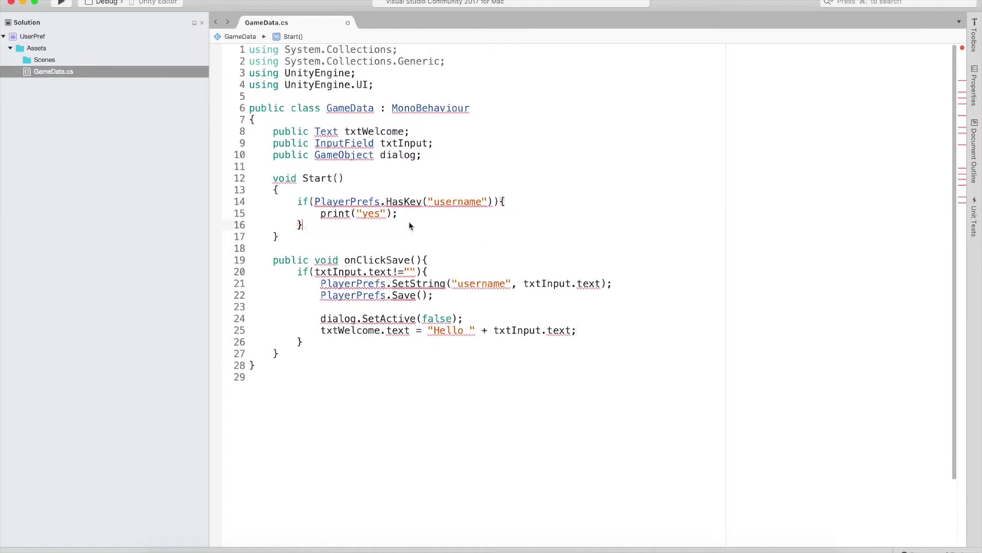
{"action": "left_click_drag", "start_coordinate": [398, 213], "coordinate": [322, 217]}
{"action": "double_click", "coordinate": [323, 217]}
{"action": "left_click_drag", "start_coordinate": [398, 214], "coordinate": [322, 218]}
{"action": "key", "text": "BackSpace"}
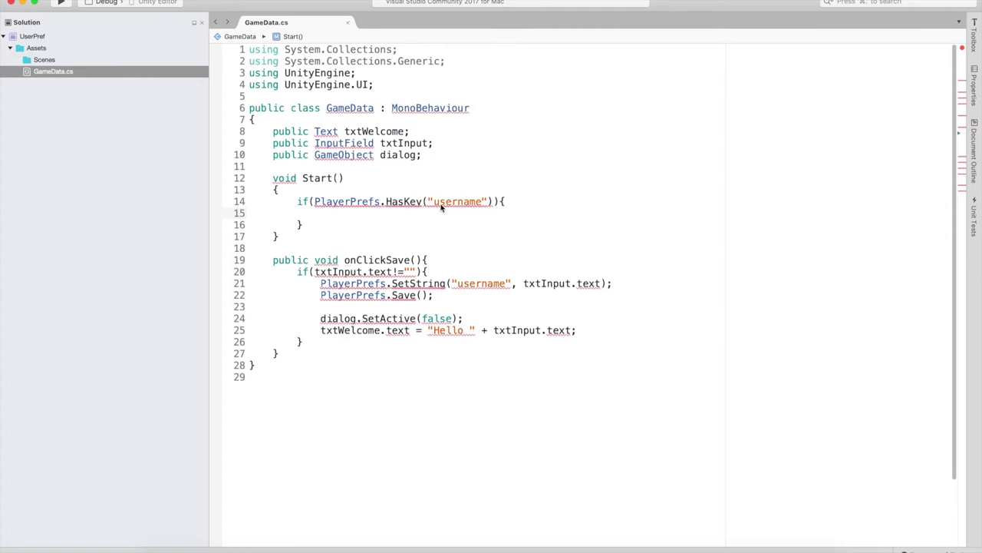
Copy the txtWelcome "Hello " assignment from onClickSave into Start()'s if block
{"action": "mouse_move", "coordinate": [465, 207]}
{"action": "left_click_drag", "start_coordinate": [320, 330], "coordinate": [489, 330]}
{"action": "key", "text": "super+c"}
{"action": "left_click", "coordinate": [345, 216]}
{"action": "key", "text": "super+v"}
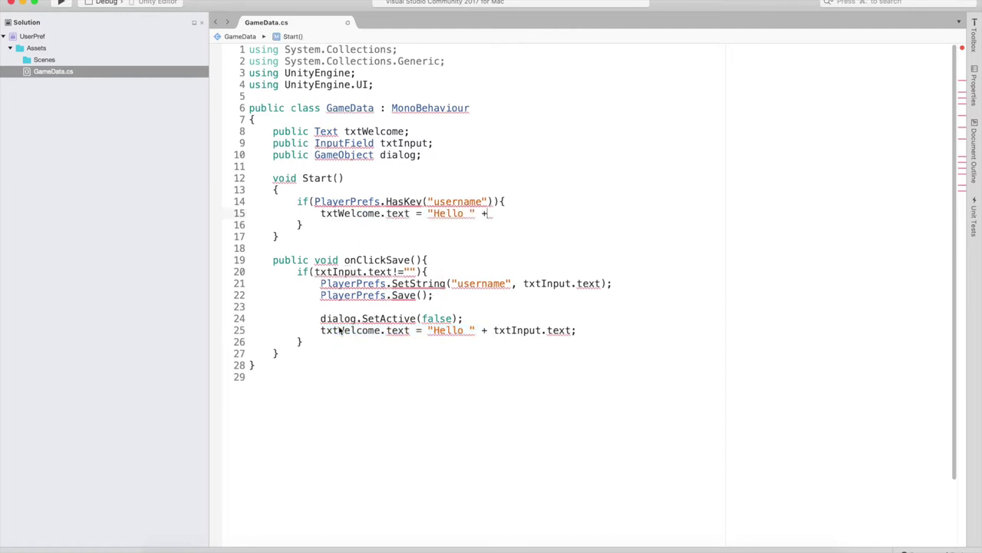
Add dialog.SetActive(false); inside the if block in Start()
{"action": "left_click_drag", "start_coordinate": [321, 325], "coordinate": [469, 319]}
{"action": "left_click", "coordinate": [530, 203]}
{"action": "key", "text": "Return"}
{"action": "key", "text": "super+v"}
{"action": "type", "text": ";"}
{"action": "key", "text": "BackSpace"}
Finish the greeting as "Hello " + PlayerPrefs.GetString("username");
{"action": "left_click", "coordinate": [516, 228]}
{"action": "type", "text": "P"}
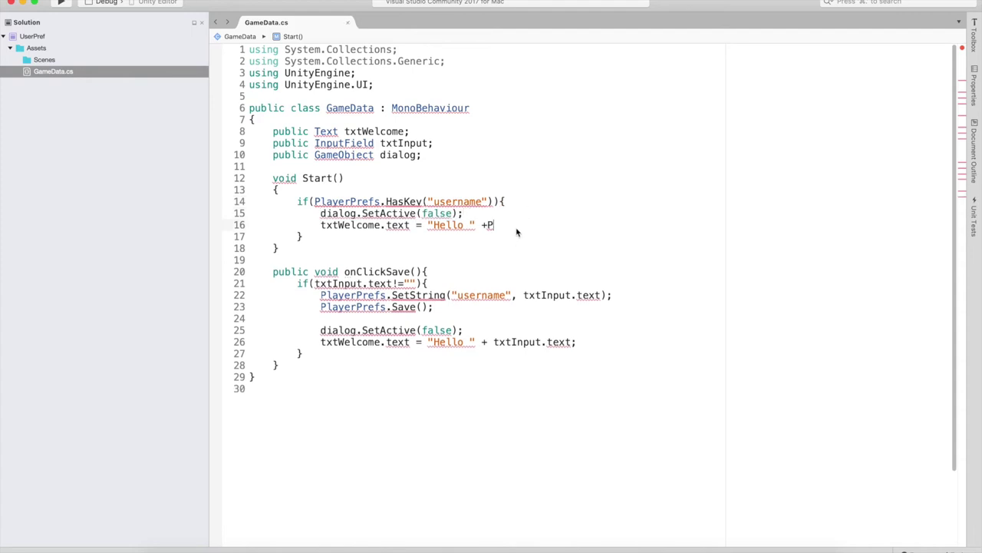
{"action": "type", "text": "layer"}
{"action": "key", "text": "Return"}
{"action": "type", "text": ".Get"}
{"action": "key", "text": "Return"}
{"action": "type", "text": "("}
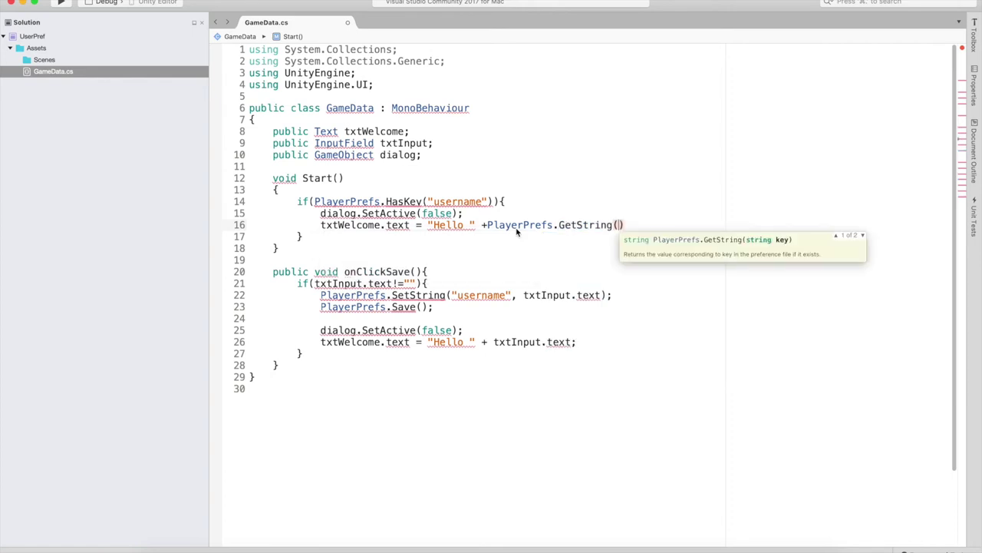
{"action": "type", "text": "\"username\");"}
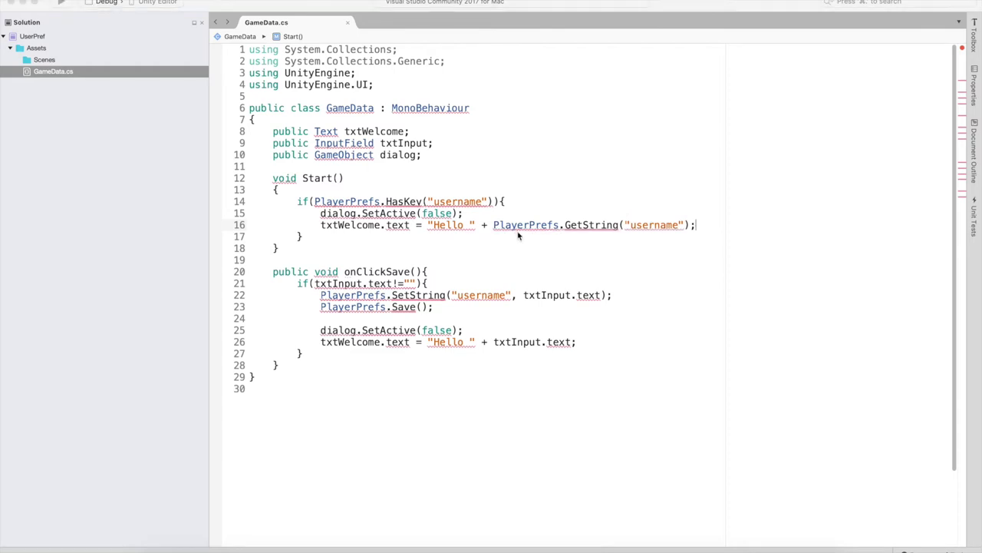
{"action": "key", "text": "super+Tab"}
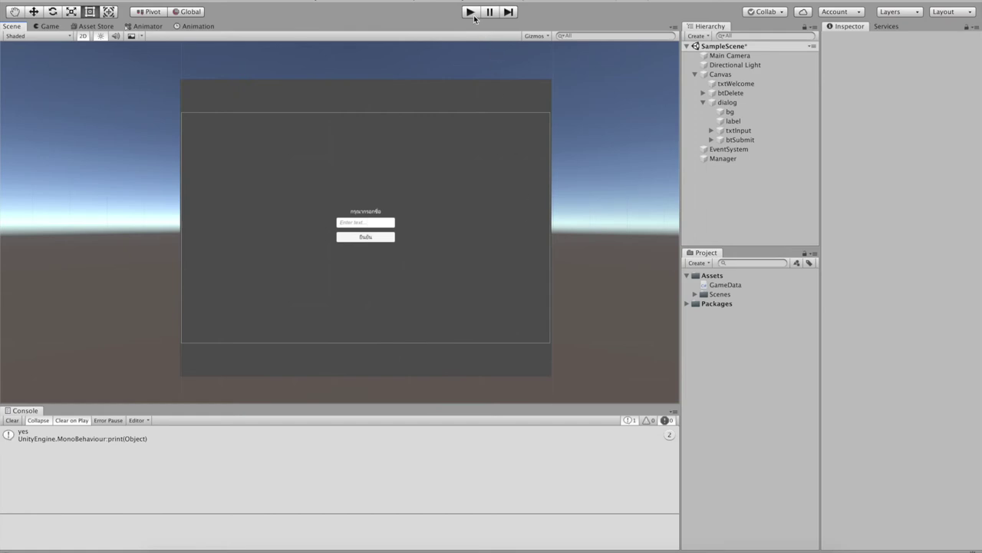
Play the scene to check the saved name is greeted with the dialog hidden
{"action": "left_click", "coordinate": [472, 14]}
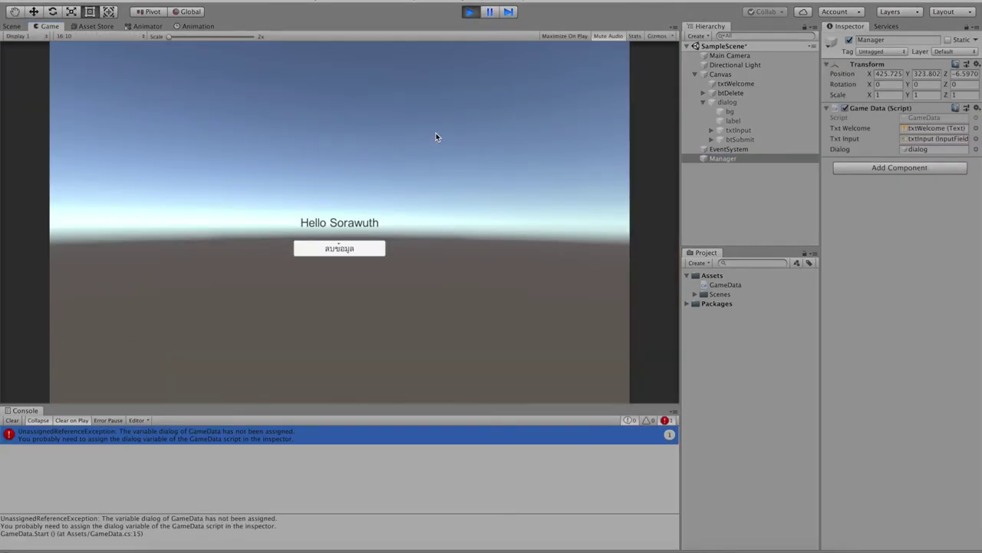
{"action": "left_click", "coordinate": [14, 420]}
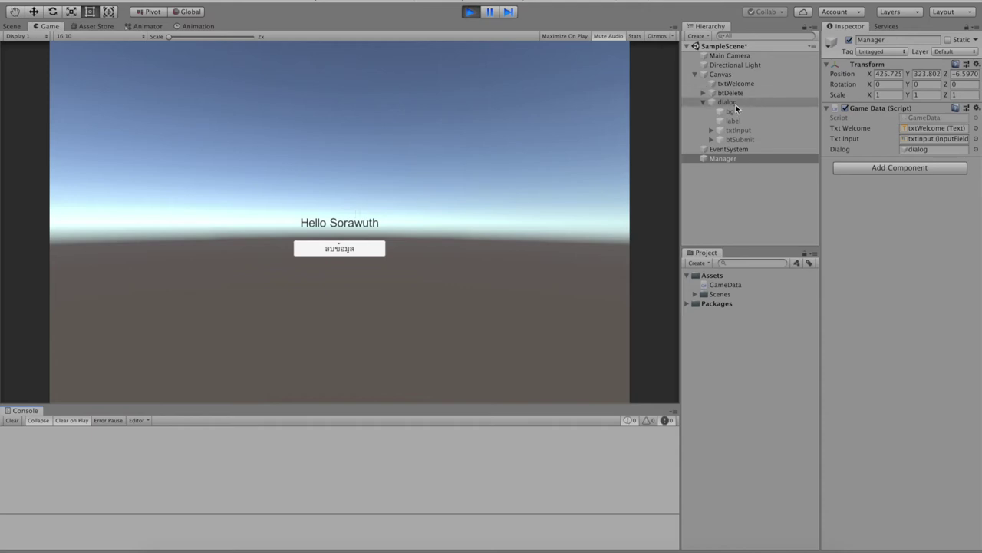
{"action": "left_click", "coordinate": [706, 104]}
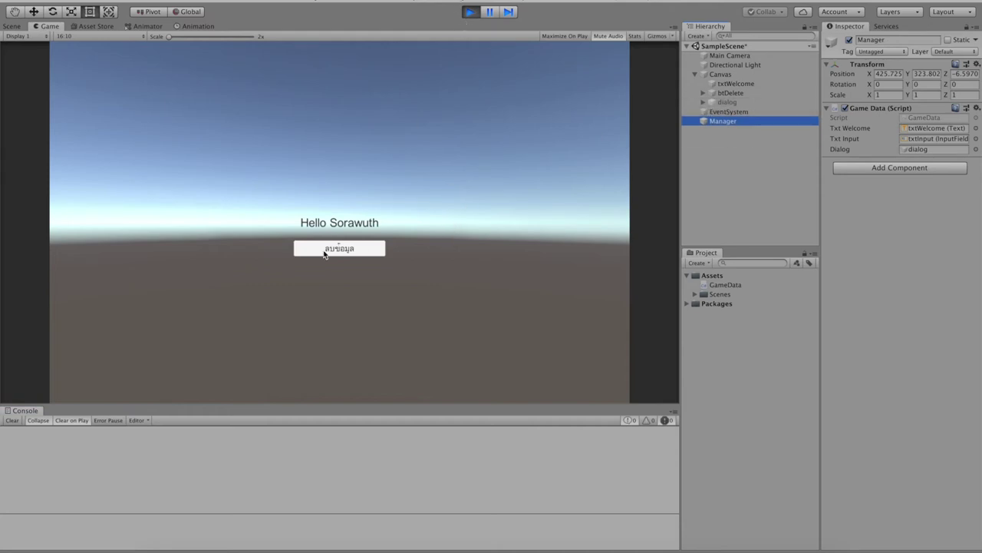
{"action": "left_click", "coordinate": [473, 12]}
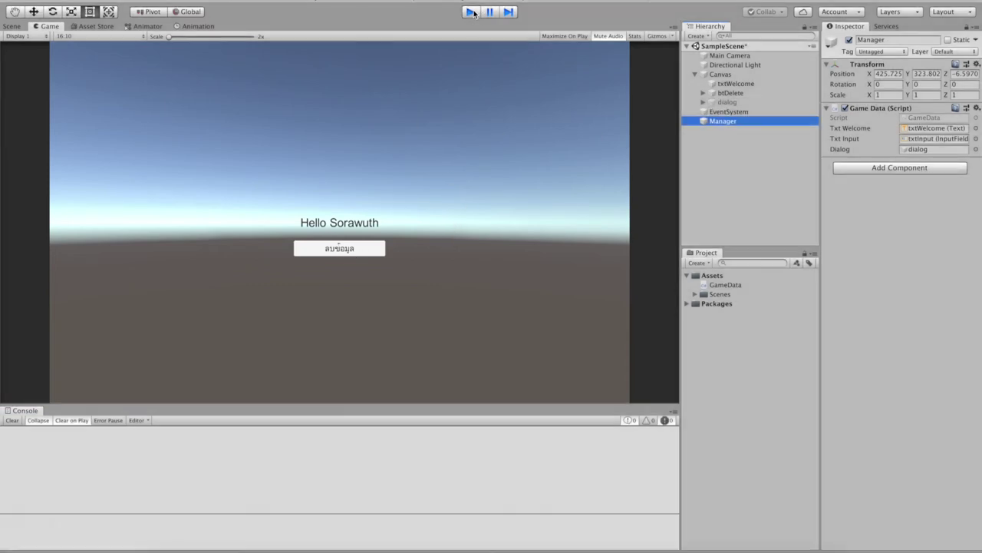
{"action": "key", "text": "super+Tab"}
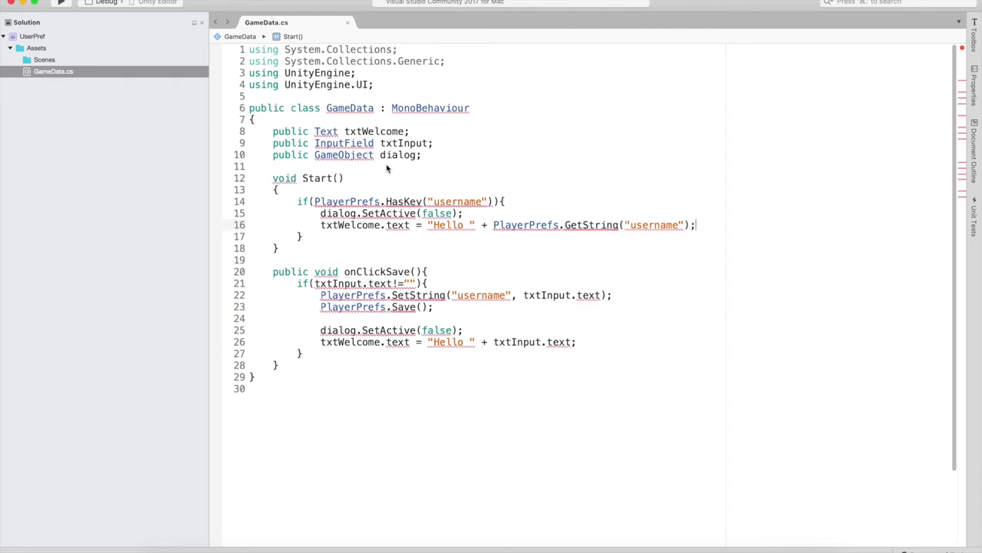
Declare a new public void onClickDelete() method after onClickSave
{"action": "left_click", "coordinate": [301, 355]}
{"action": "left_click", "coordinate": [316, 372]}
{"action": "key", "text": "Return"}
{"action": "key", "text": "Return"}
{"action": "type", "text": "public void onC"}
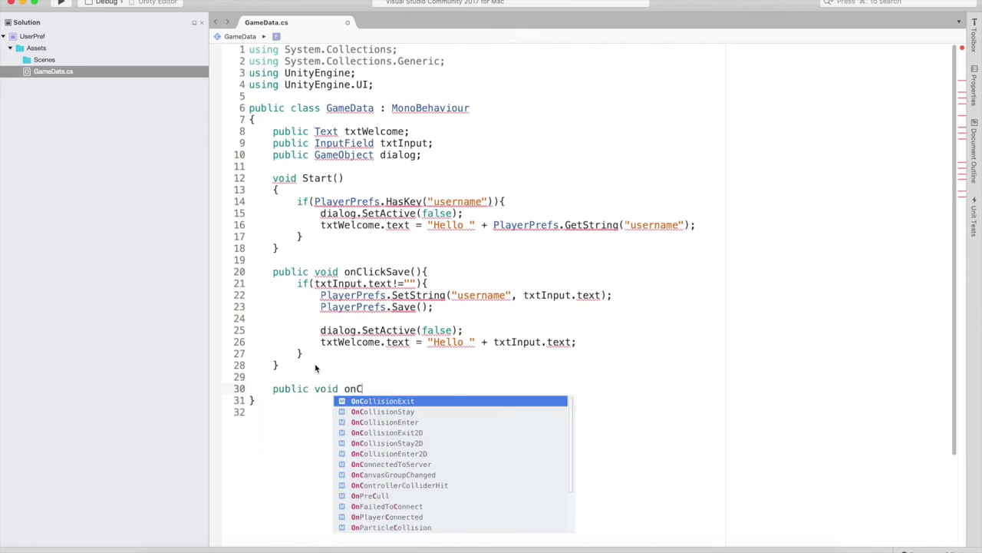
{"action": "type", "text": "lickDelete"}
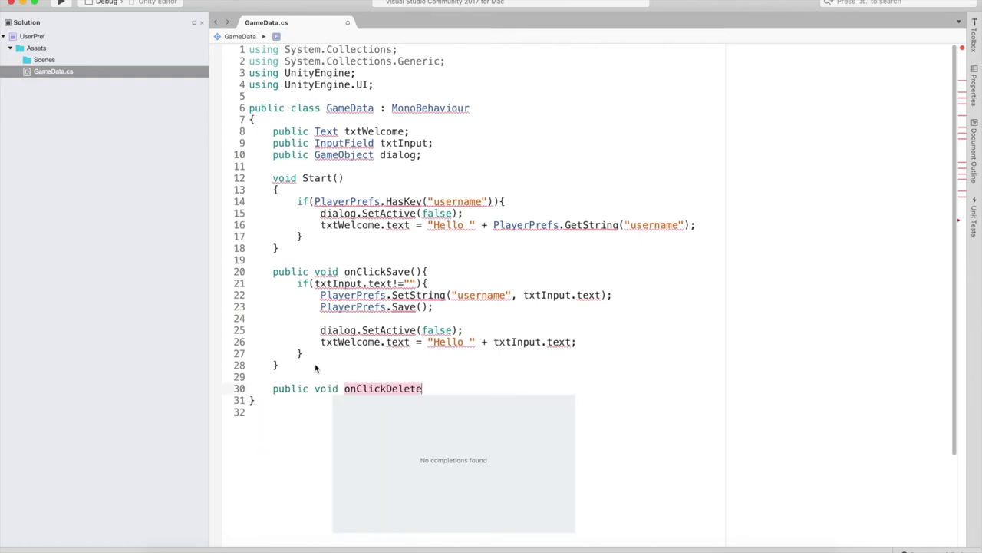
{"action": "type", "text": "(){"}
{"action": "key", "text": "Return"}
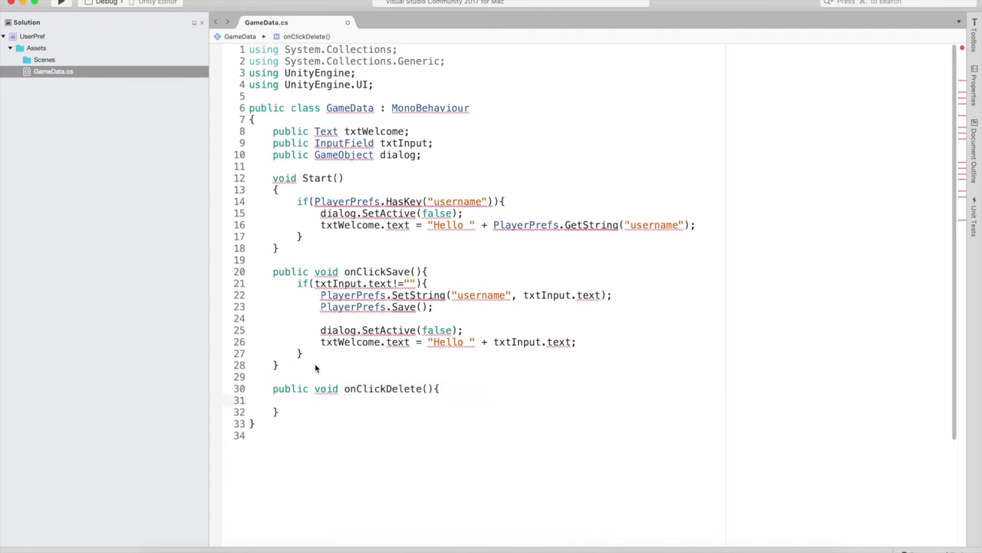
Write PlayerPrefs.DeleteAll(); inside onClickDelete using autocomplete
{"action": "type", "text": "Play"}
{"action": "key", "text": "Return"}
{"action": "type", "text": ".De"}
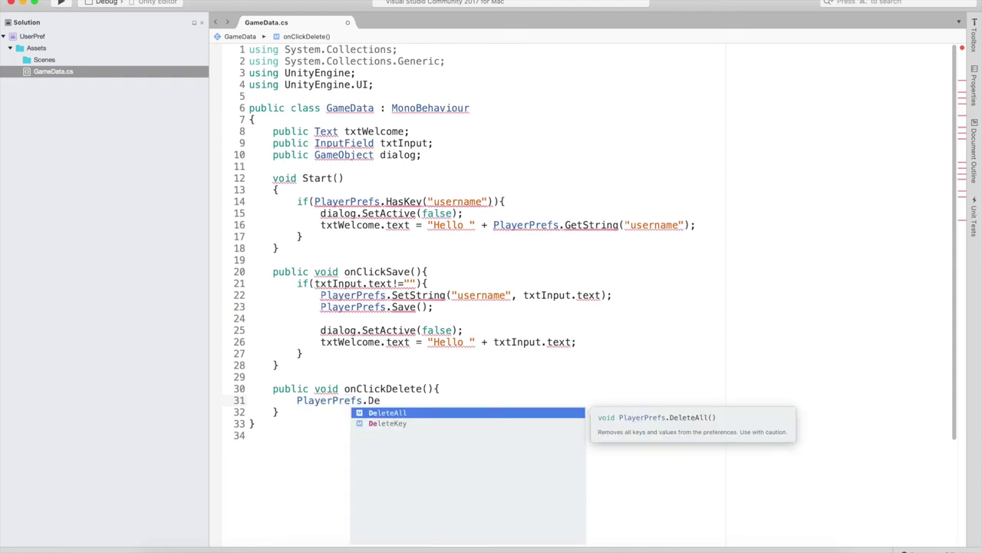
{"action": "key", "text": "Return"}
{"action": "type", "text": "();"}
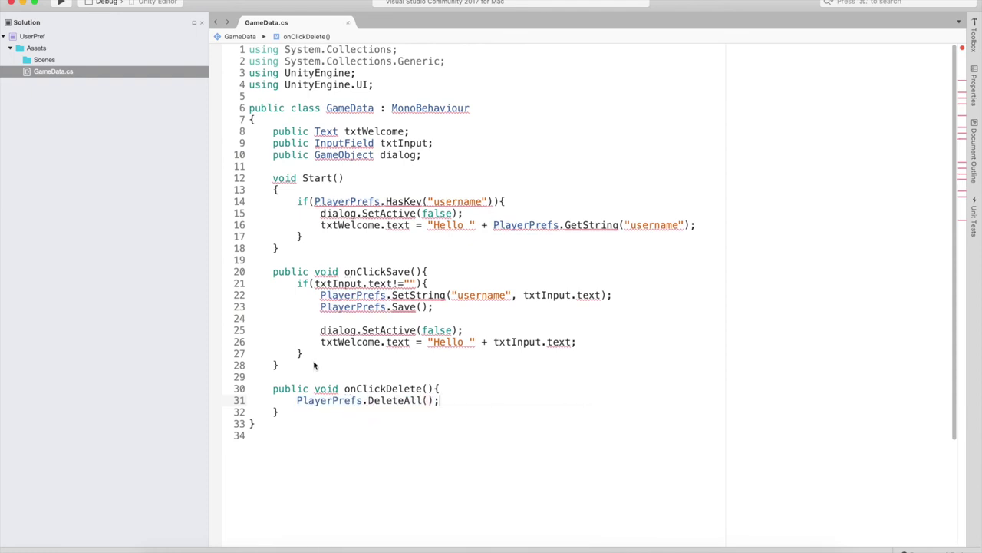
{"action": "key", "text": "super+Tab"}
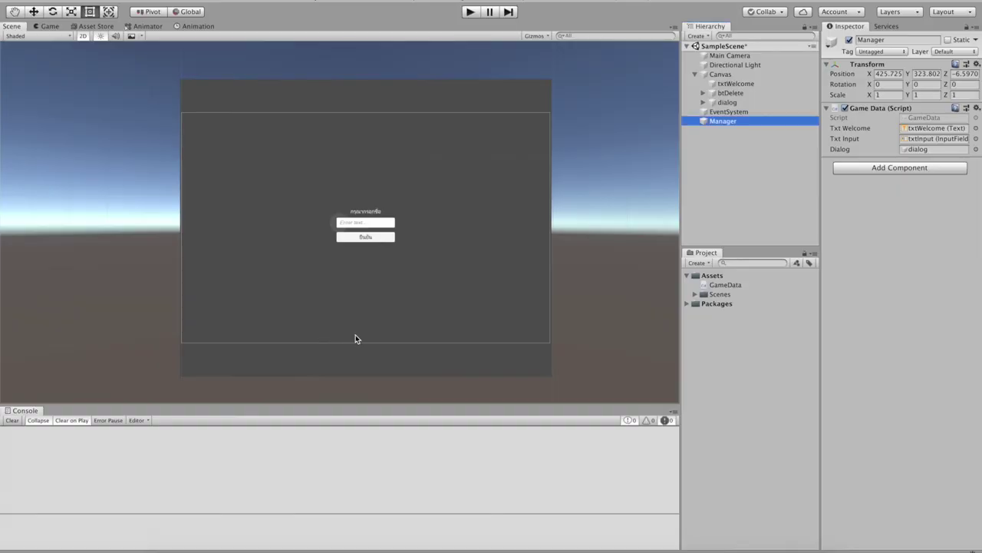
Add an On Click entry on btDelete calling GameData.onClickDelete() on Manager
{"action": "left_click", "coordinate": [731, 94]}
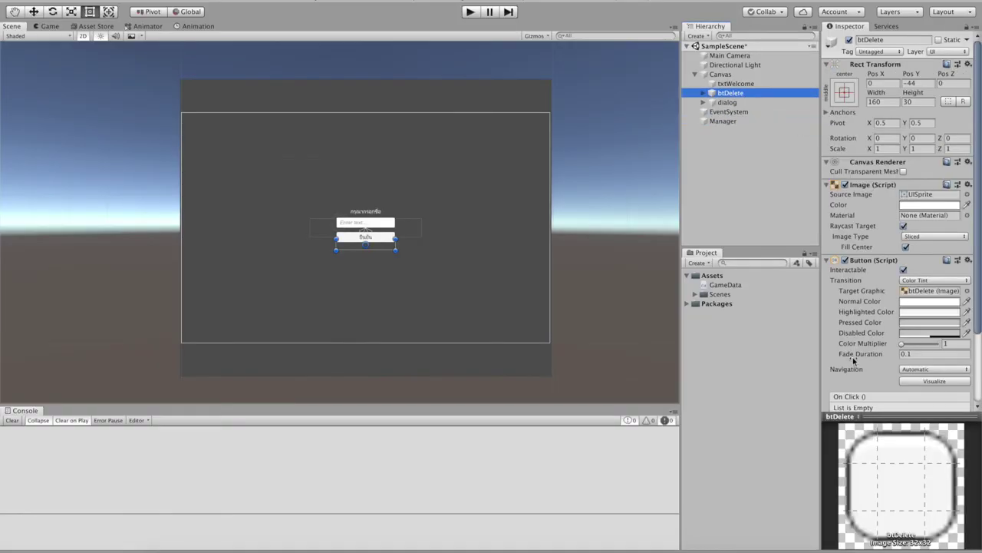
{"action": "scroll", "coordinate": [853, 360], "scroll_direction": "down", "scroll_amount": 3}
{"action": "left_click", "coordinate": [947, 344]}
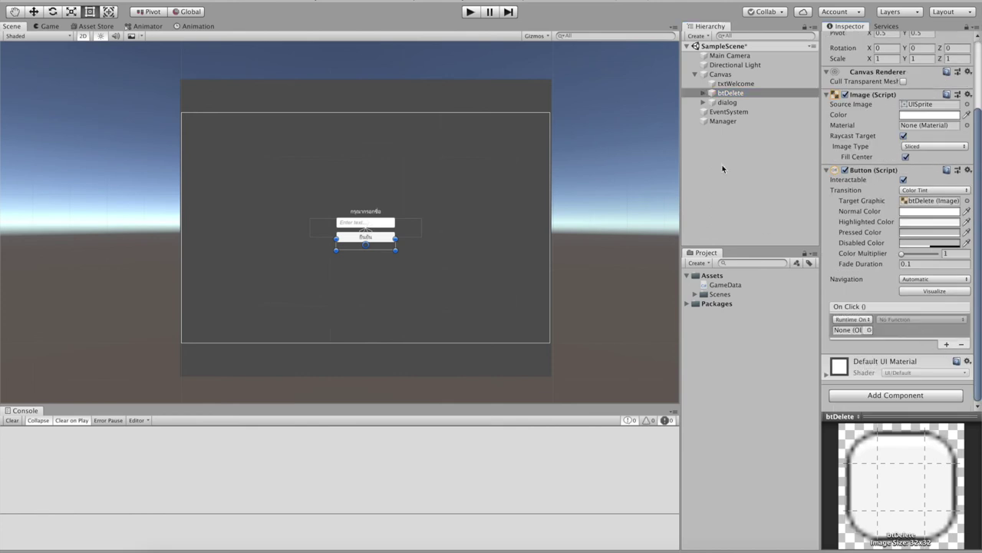
{"action": "mouse_move", "coordinate": [720, 121]}
{"action": "left_mouse_down"}
{"action": "mouse_move", "coordinate": [830, 273]}
{"action": "mouse_move", "coordinate": [851, 329]}
{"action": "left_mouse_up"}
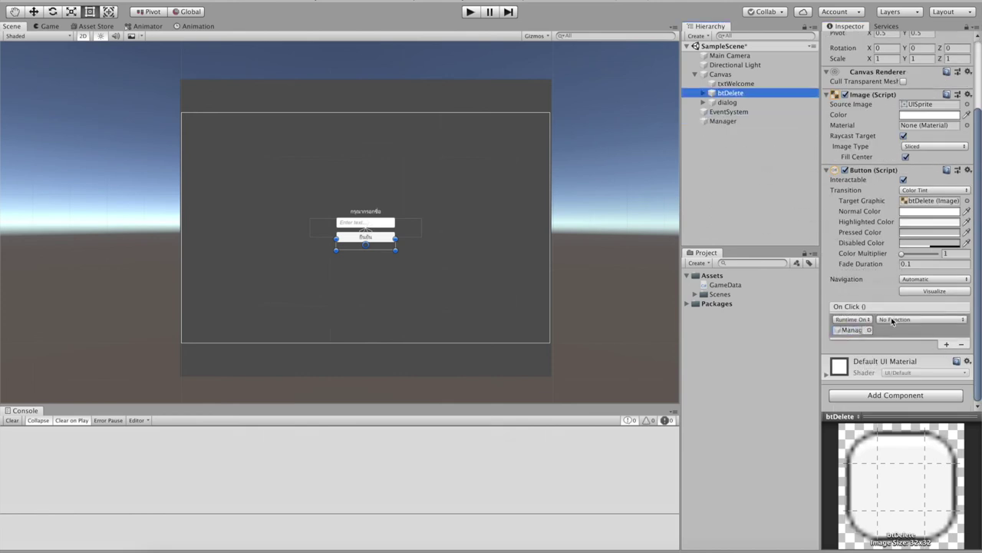
{"action": "left_click", "coordinate": [896, 319]}
{"action": "mouse_move", "coordinate": [902, 367]}
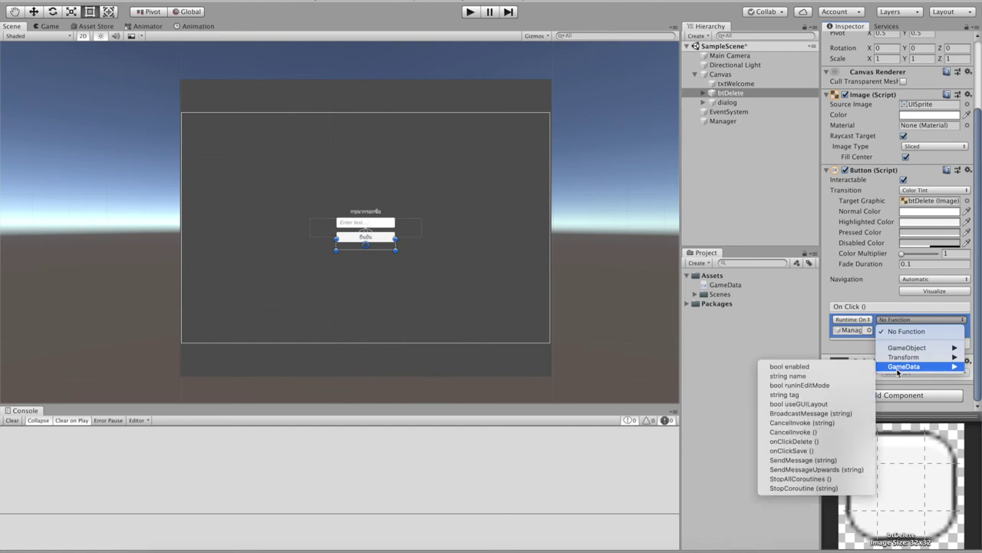
{"action": "left_click", "coordinate": [816, 443]}
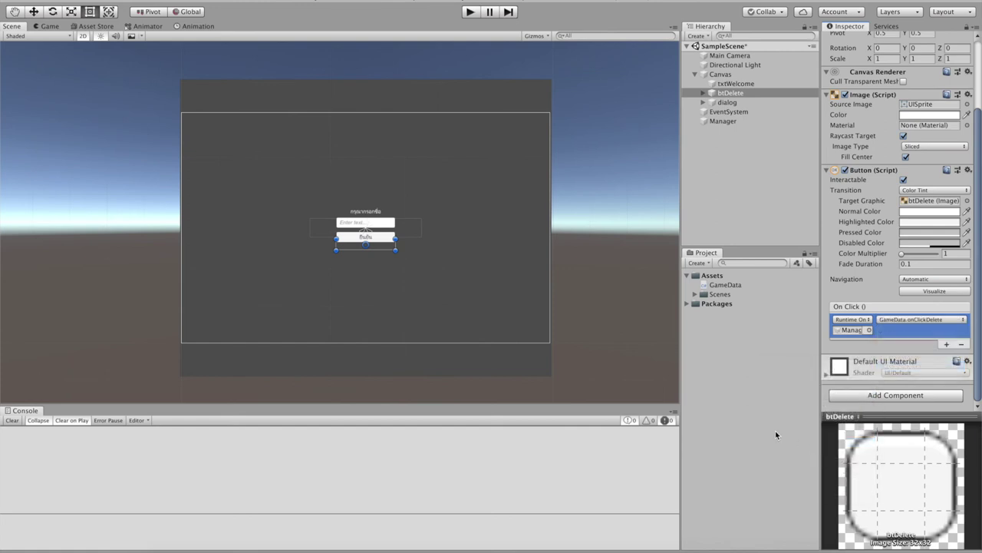
{"action": "left_click", "coordinate": [776, 435]}
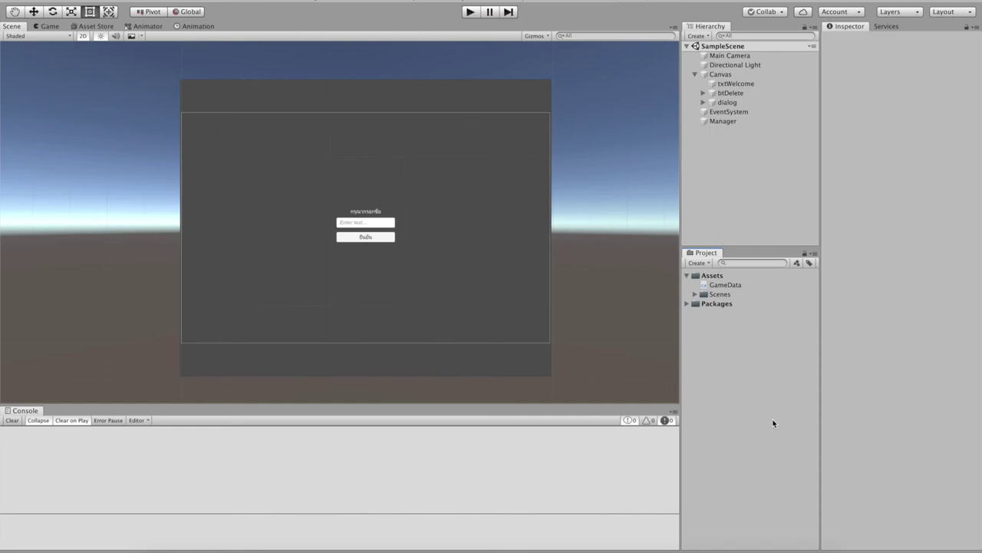
{"action": "key", "text": "super+Tab"}
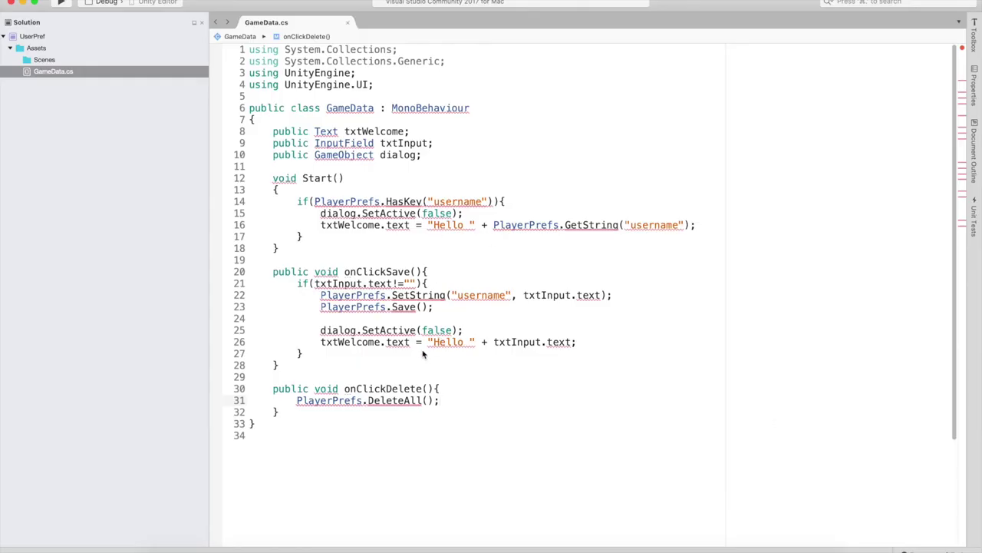
Add dialog.SetActive(true); below PlayerPrefs.DeleteAll(); in onClickDelete
{"action": "left_click", "coordinate": [466, 401]}
{"action": "key", "text": "Return"}
{"action": "type", "text": "dialog.set"}
{"action": "key", "text": "Return"}
{"action": "type", "text": "(true);"}
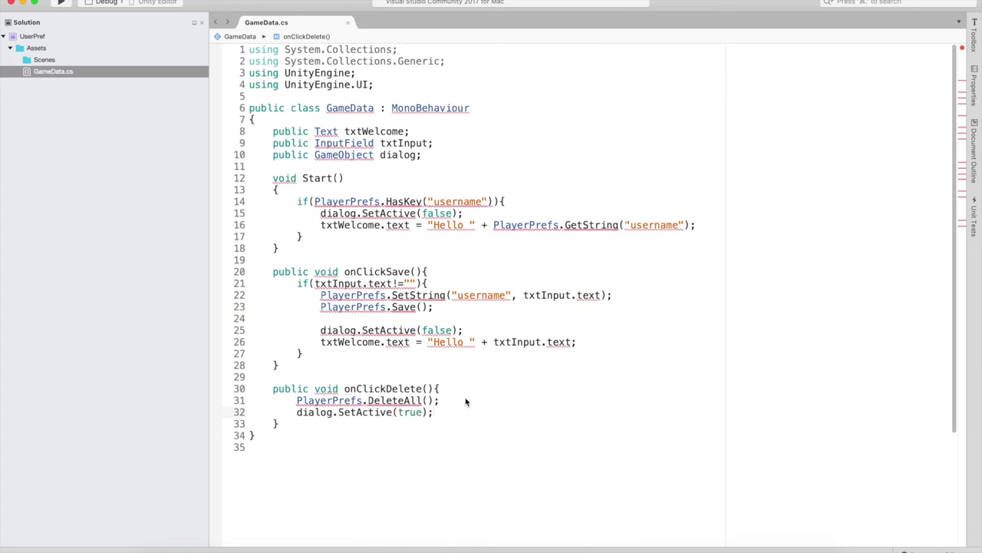
{"action": "key", "text": "super+Tab"}
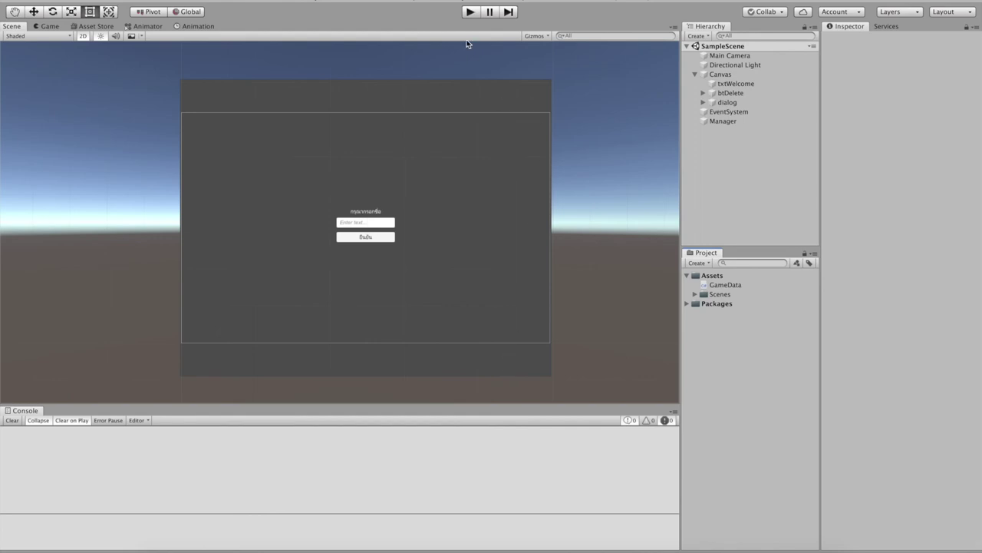
Run the scene, clear the Console error, and press the delete button
{"action": "left_click", "coordinate": [470, 12]}
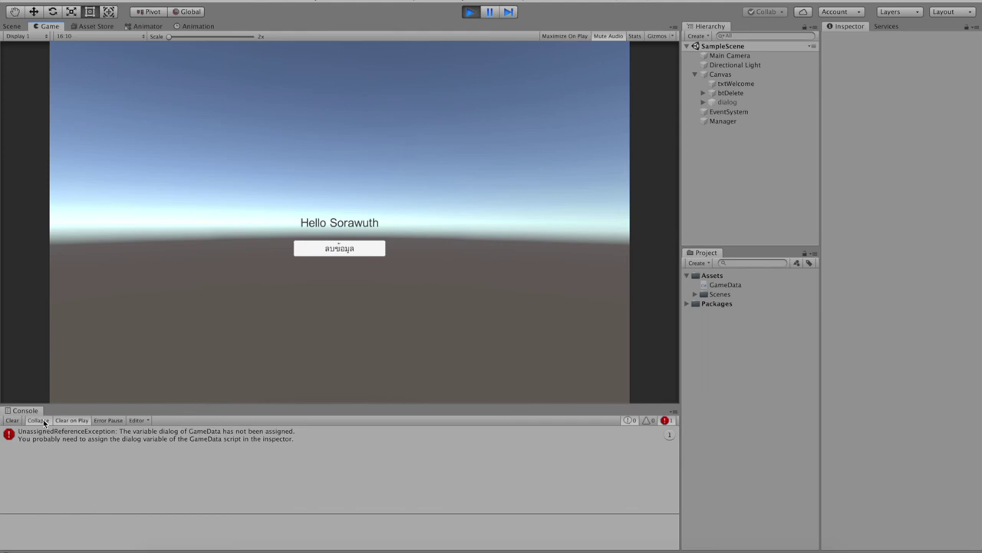
{"action": "left_click", "coordinate": [12, 421]}
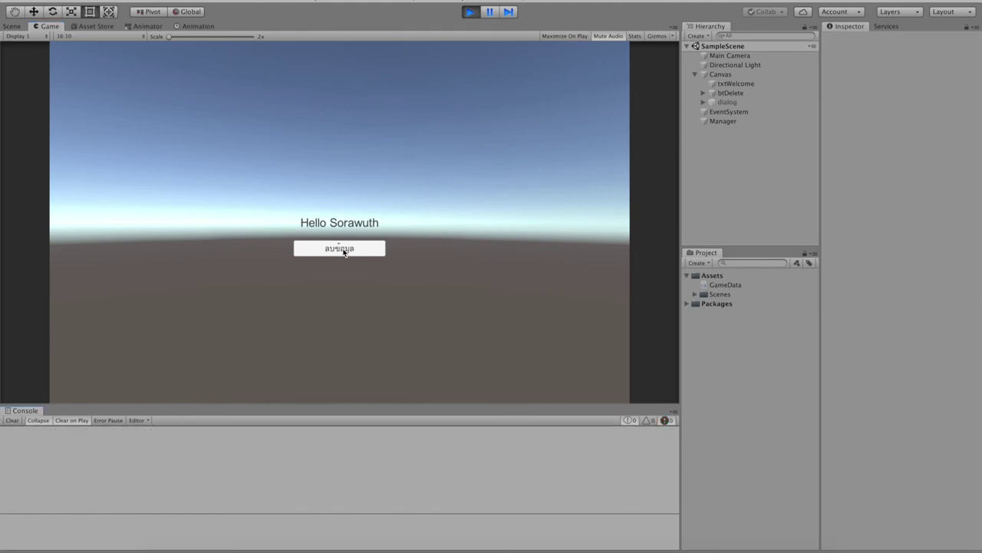
{"action": "left_click", "coordinate": [346, 251]}
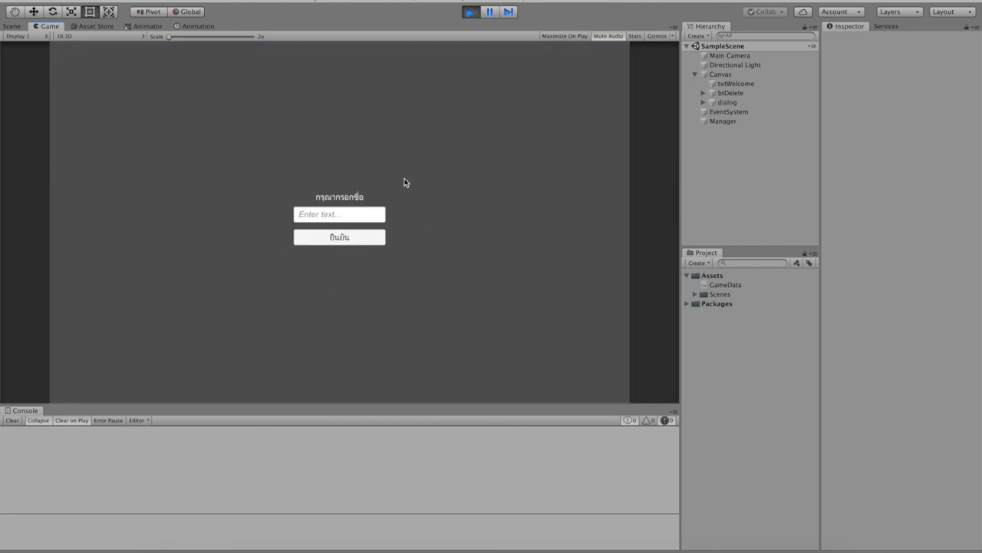
{"action": "left_click", "coordinate": [470, 12]}
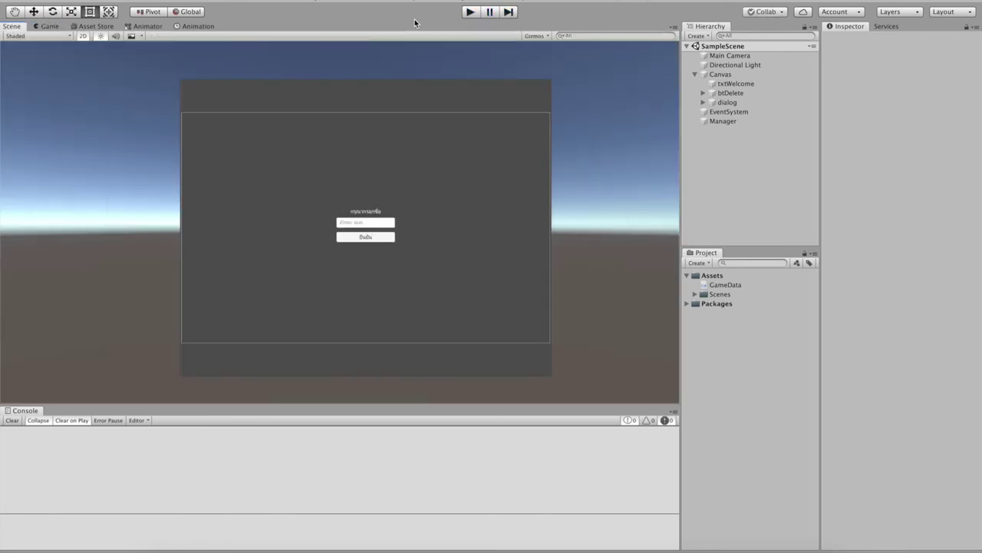
Replay, enter 'Test', delete and reconfirm, then replay and inspect Start() line 14
{"action": "left_click", "coordinate": [471, 13]}
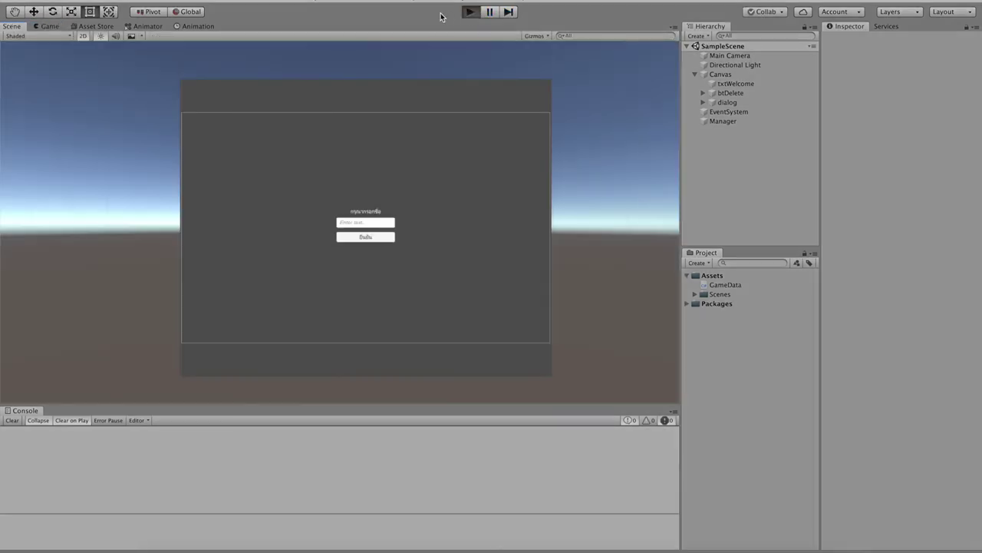
{"action": "left_click", "coordinate": [365, 216]}
{"action": "type", "text": "Test"}
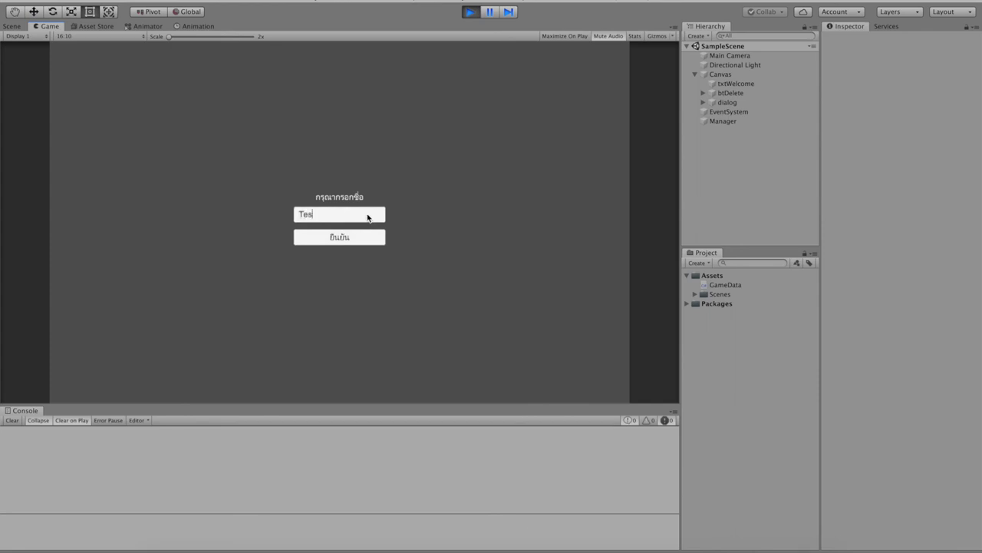
{"action": "left_click", "coordinate": [337, 238]}
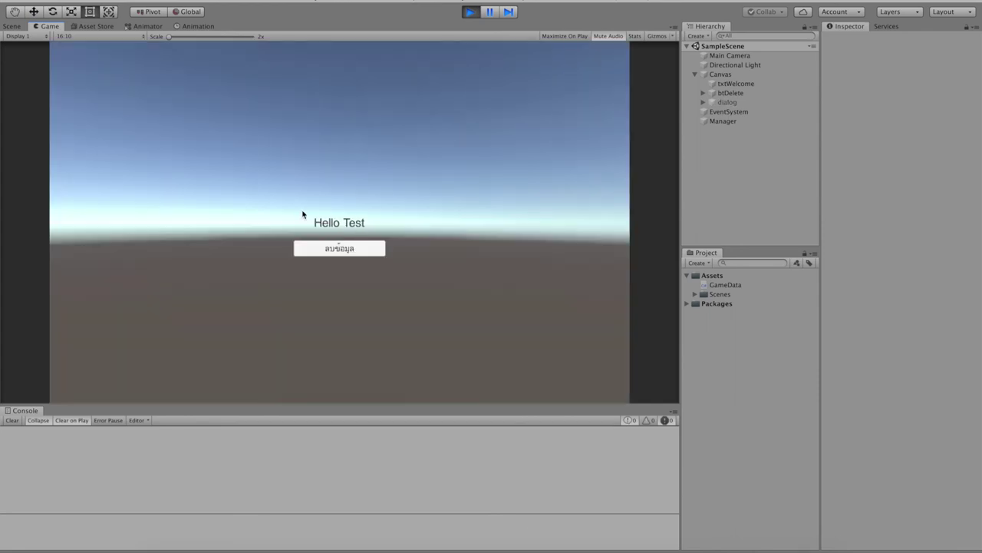
{"action": "left_click", "coordinate": [368, 251]}
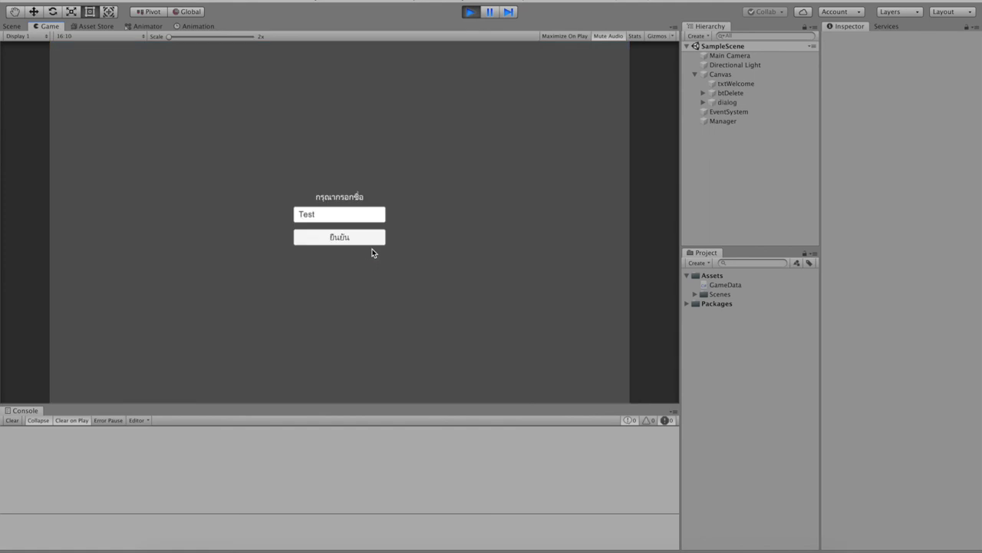
{"action": "left_click", "coordinate": [368, 236]}
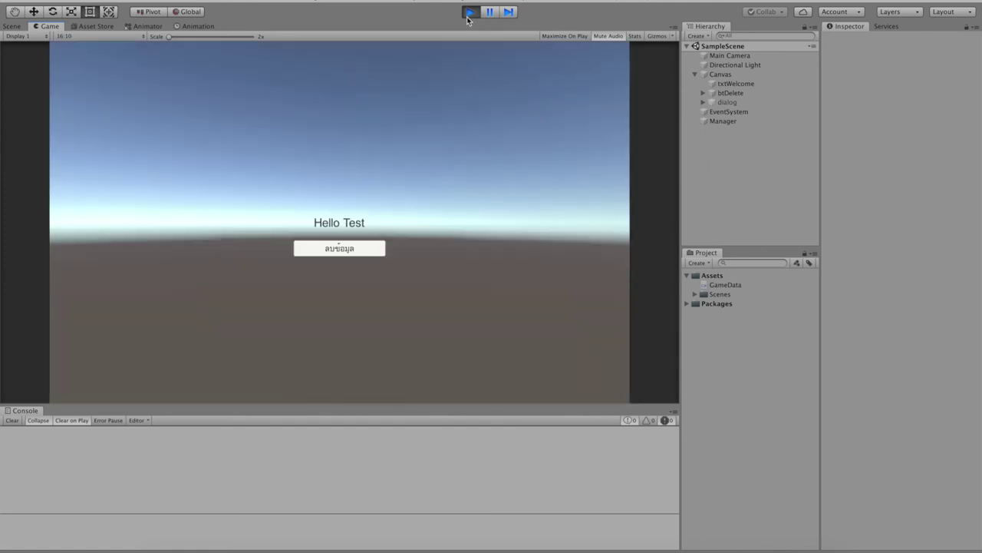
{"action": "left_click", "coordinate": [471, 12]}
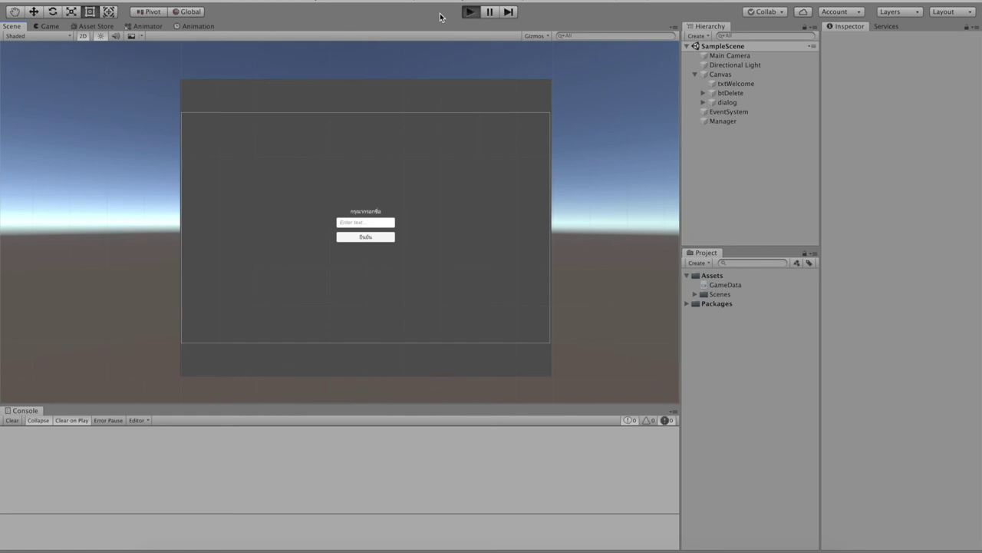
{"action": "key", "text": "ctrl+p"}
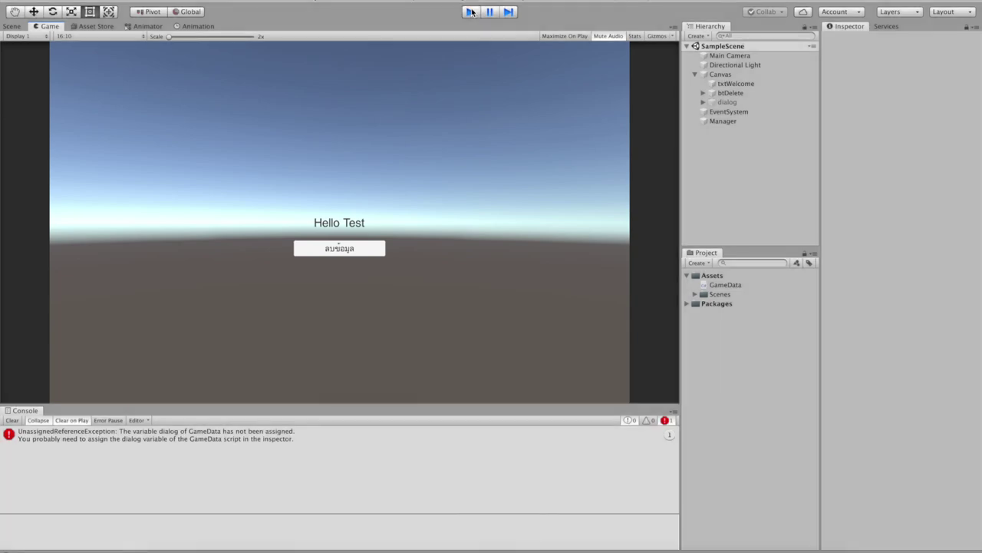
{"action": "key", "text": "super+Tab"}
{"action": "left_click", "coordinate": [347, 203]}
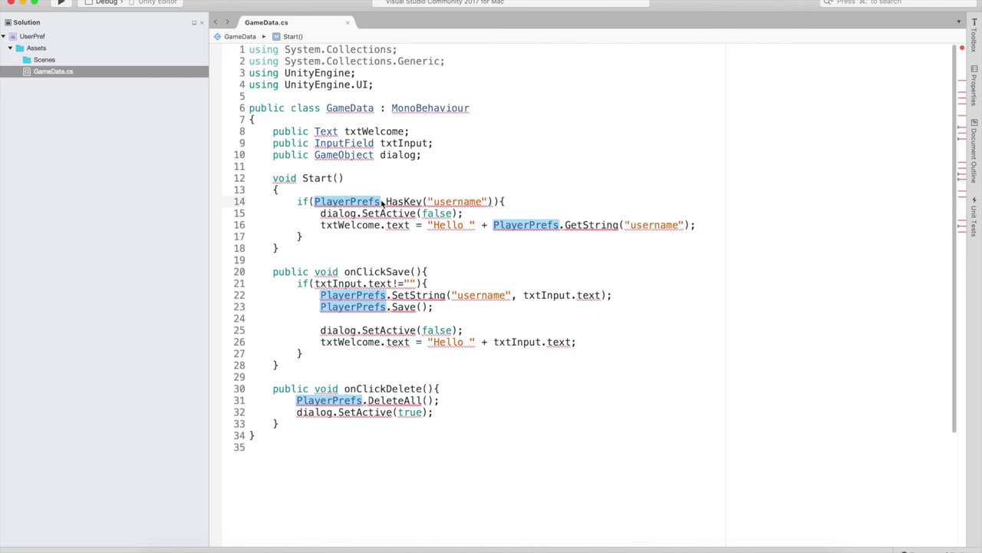
{"action": "mouse_move", "coordinate": [382, 203]}
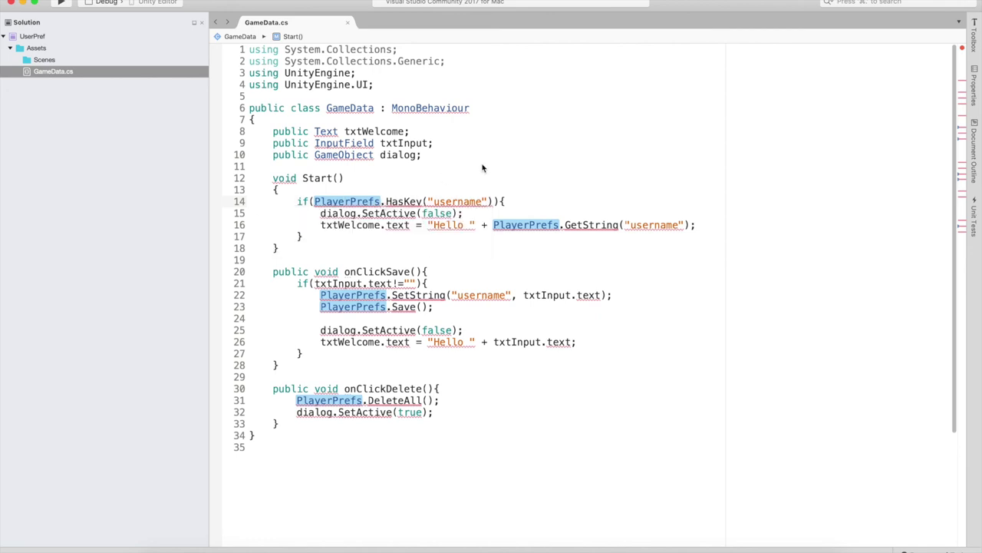